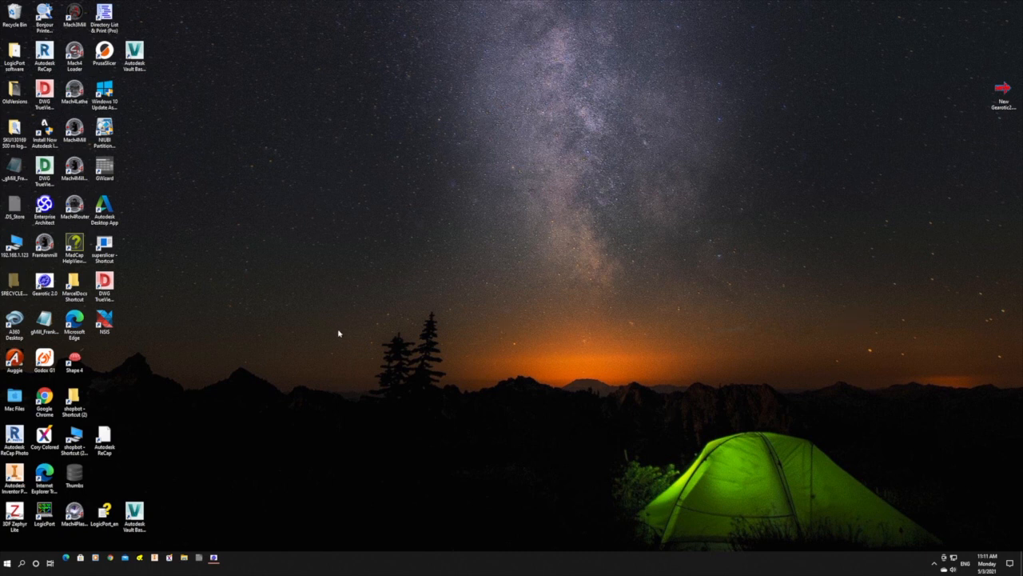
Open Microsoft Edge and go to the GitHub repository at github.com/nanoplane/SuperSlicerMx.
left_click(67, 557)
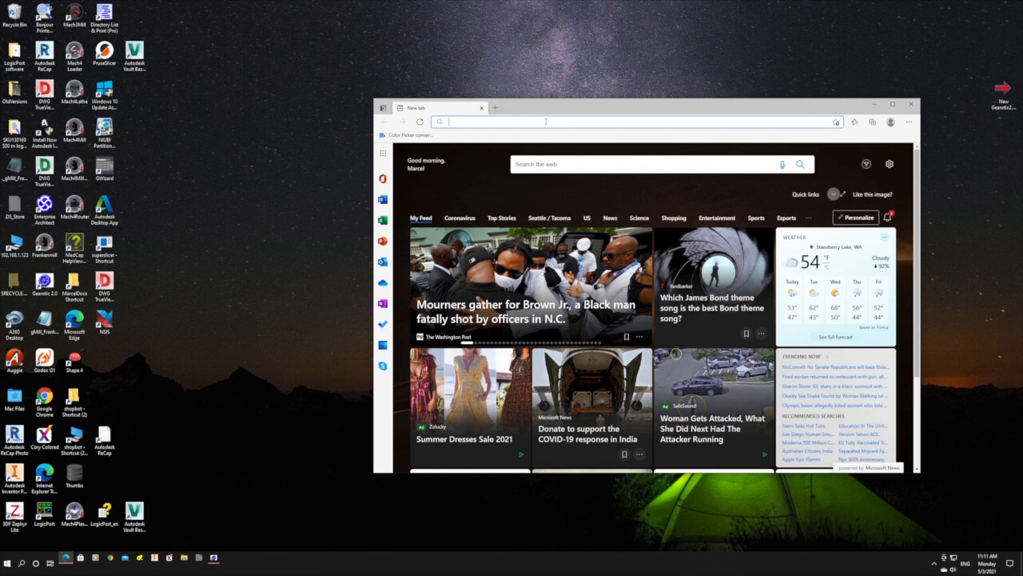
type("github")
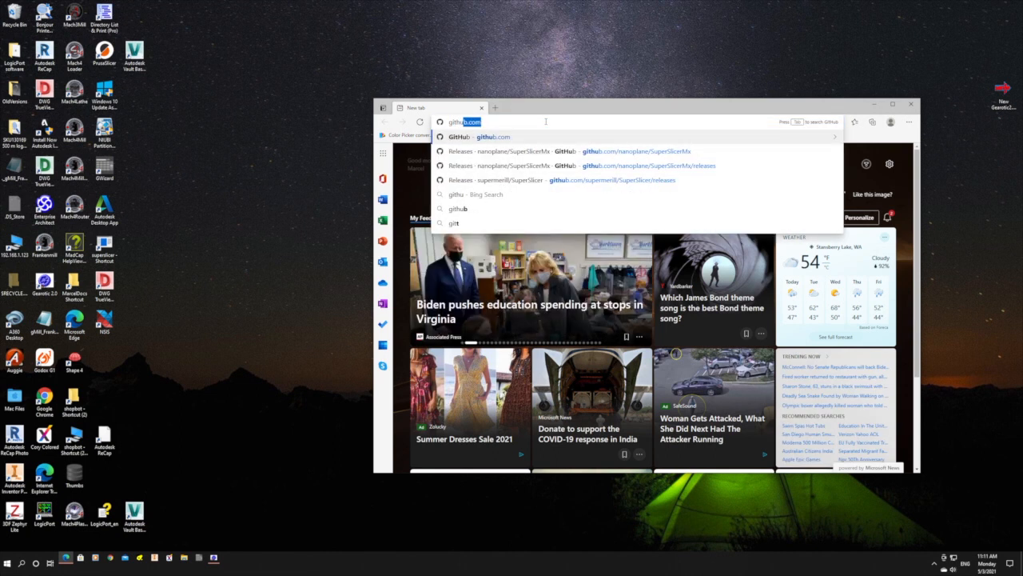
type(".com/")
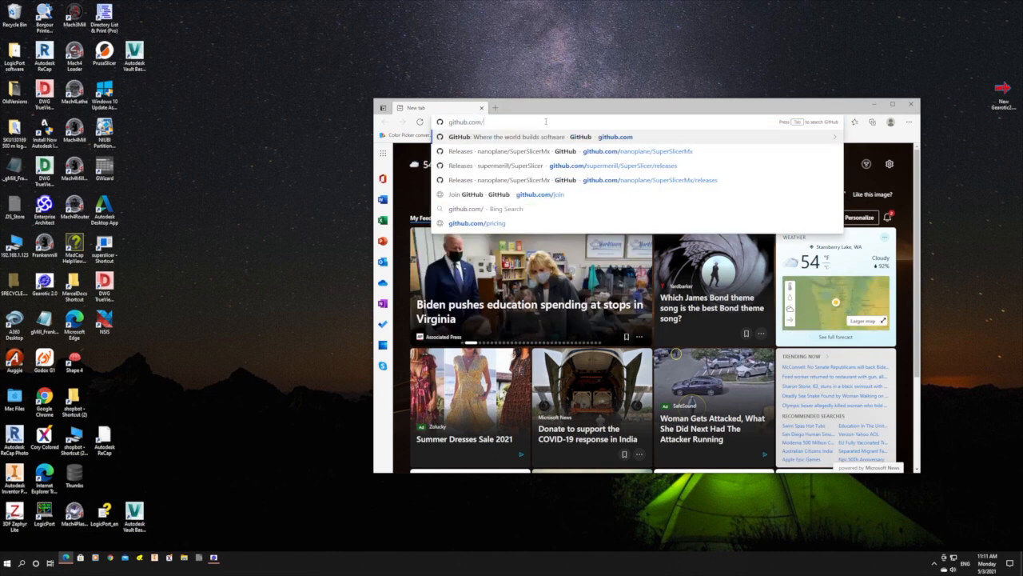
type("nan")
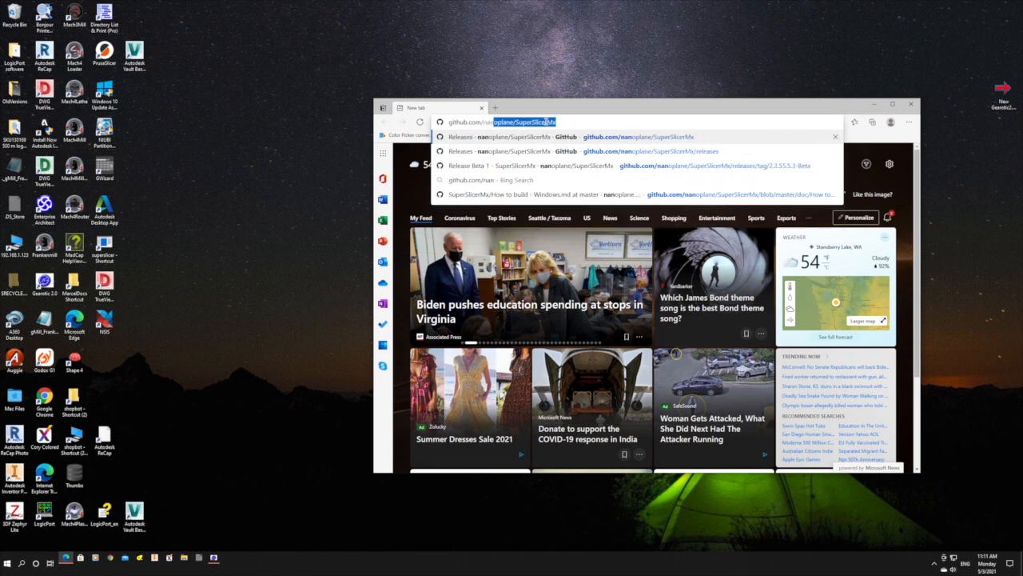
type("oplane/Super")
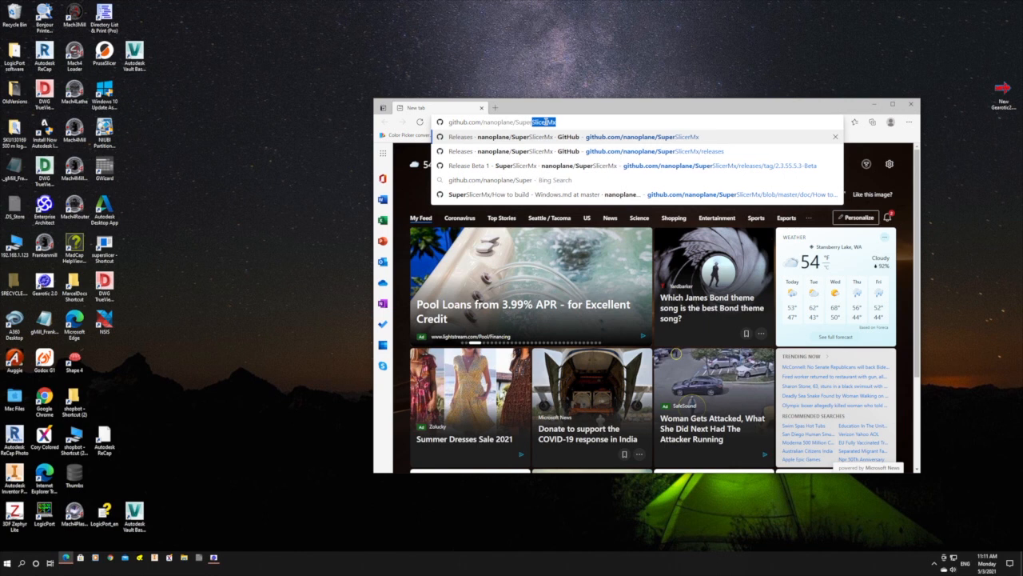
type("SlicerMx")
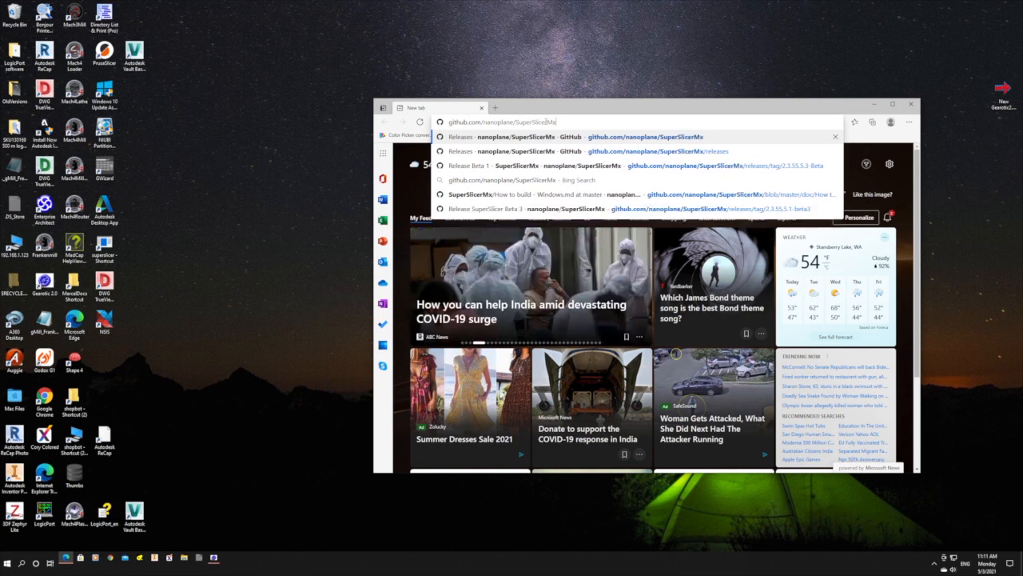
key("Return")
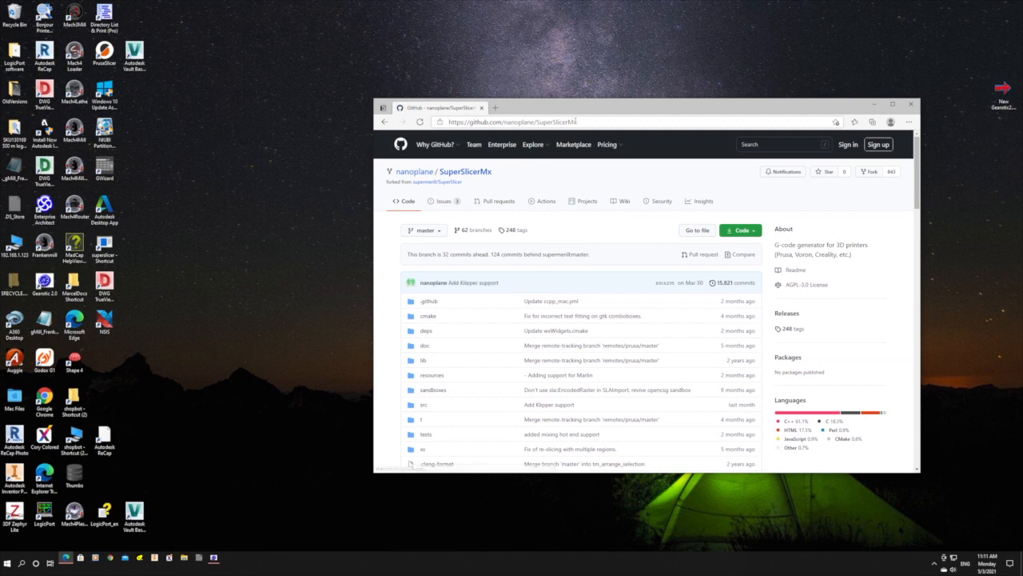
Open the SuperSlicerMx Beta 7 release page from the repository's releases.
left_click_drag(661, 104, 517, 44)
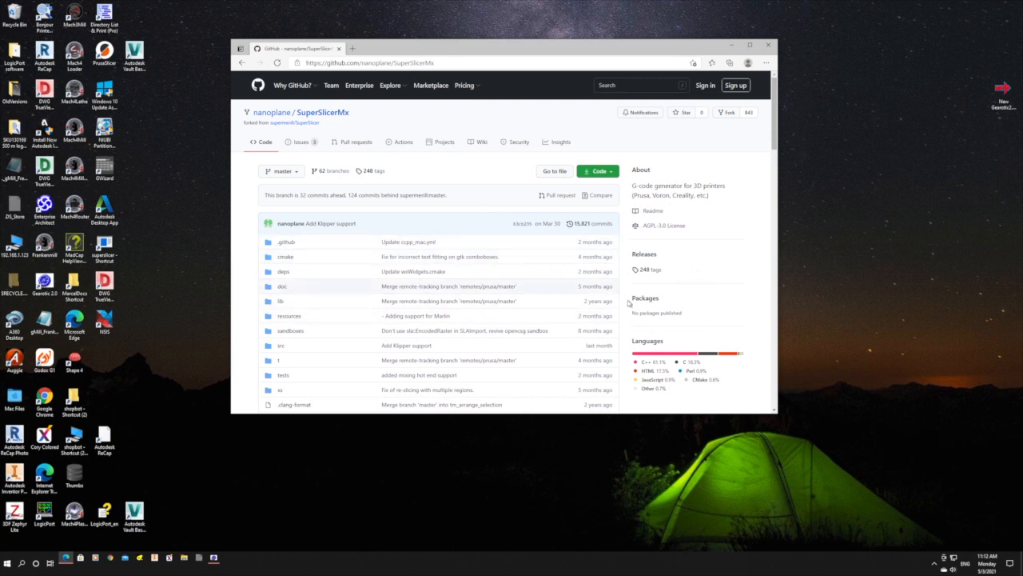
left_click(645, 254)
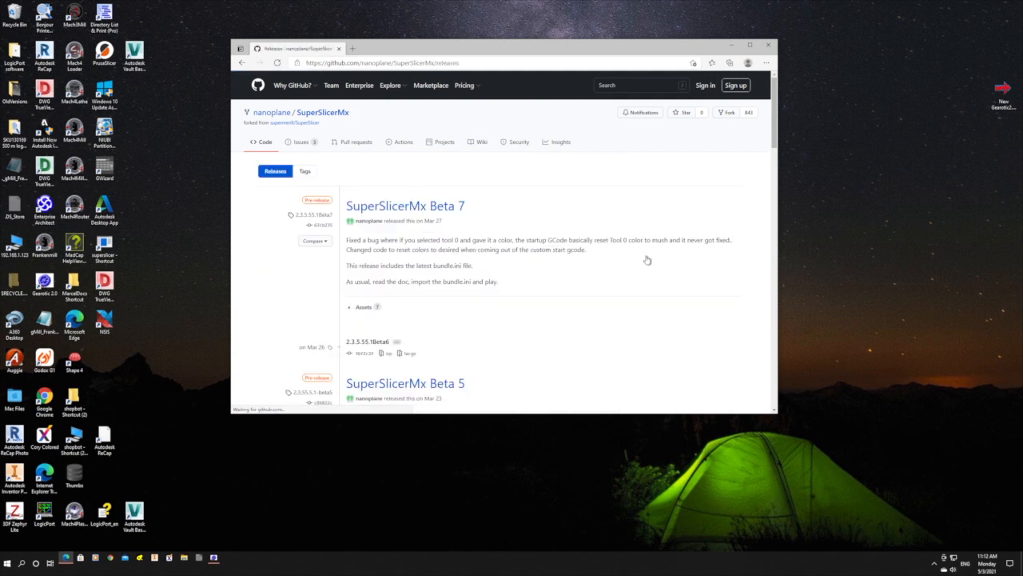
left_click(411, 207)
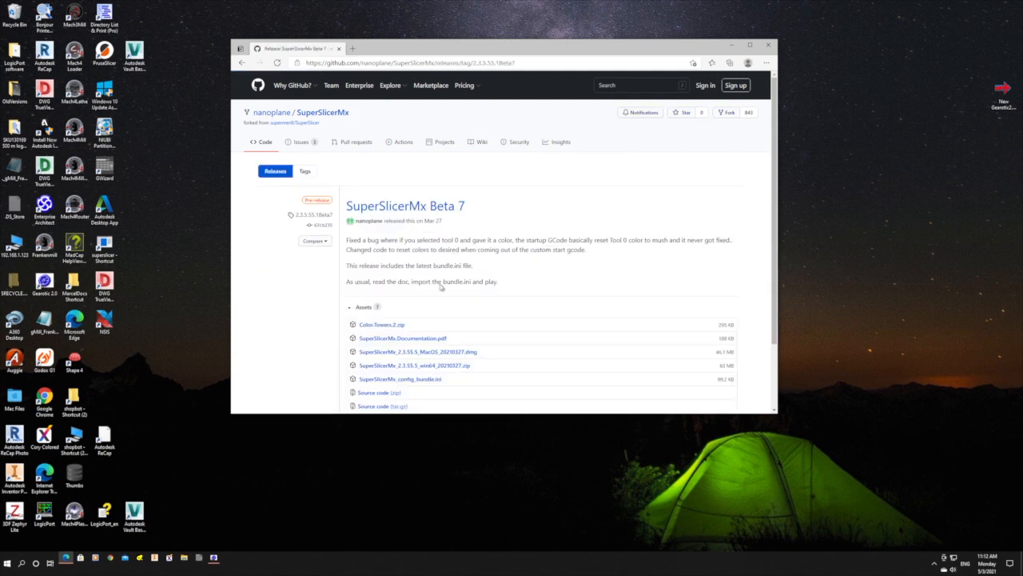
Download SuperSlicerMx.Documentation.pdf and the Windows archive SuperSlicerMx_2.3.55.5_win64_20210327.zip from the release assets.
scroll(462, 298, "down", 1)
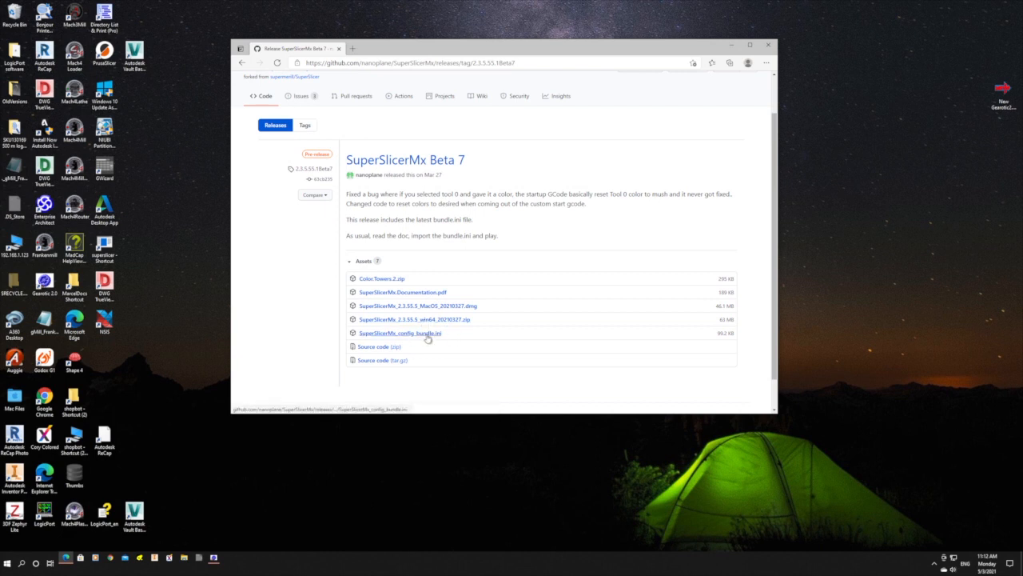
left_click(432, 294)
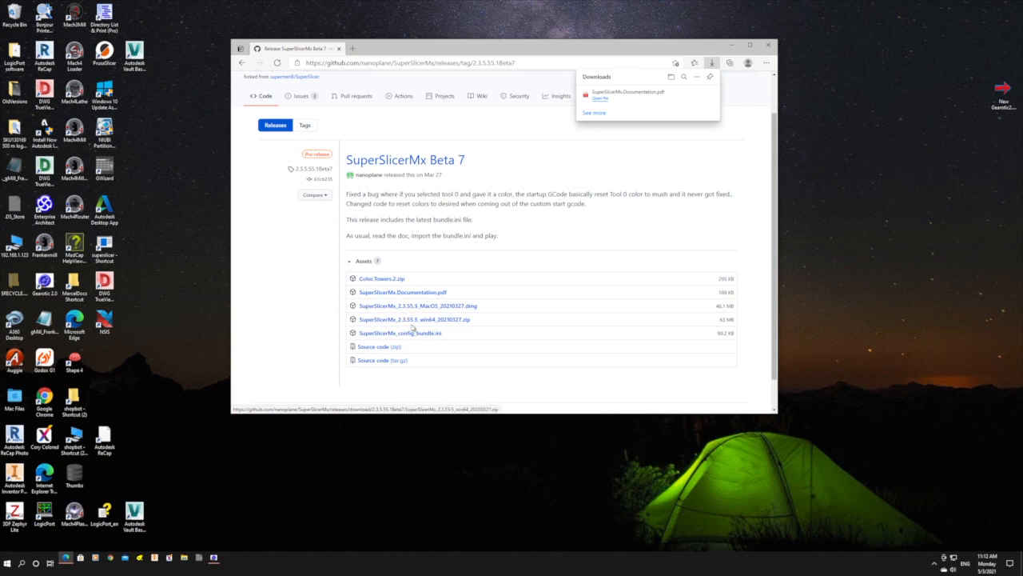
left_click(441, 321)
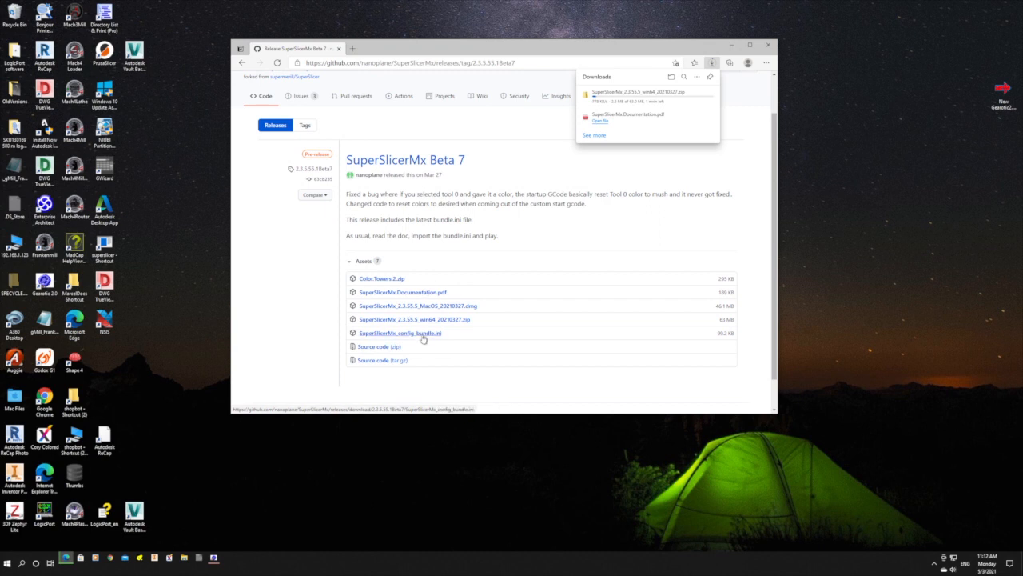
Download SuperSlicerMx_config_bundle.ini from the release assets and choose to keep the blocked file.
left_click(431, 338)
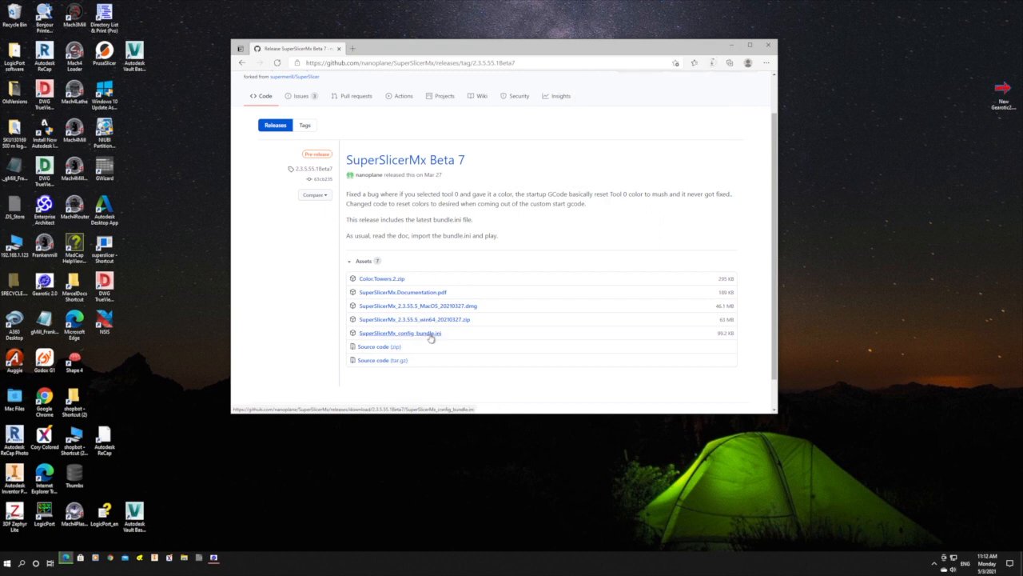
mouse_move(686, 97)
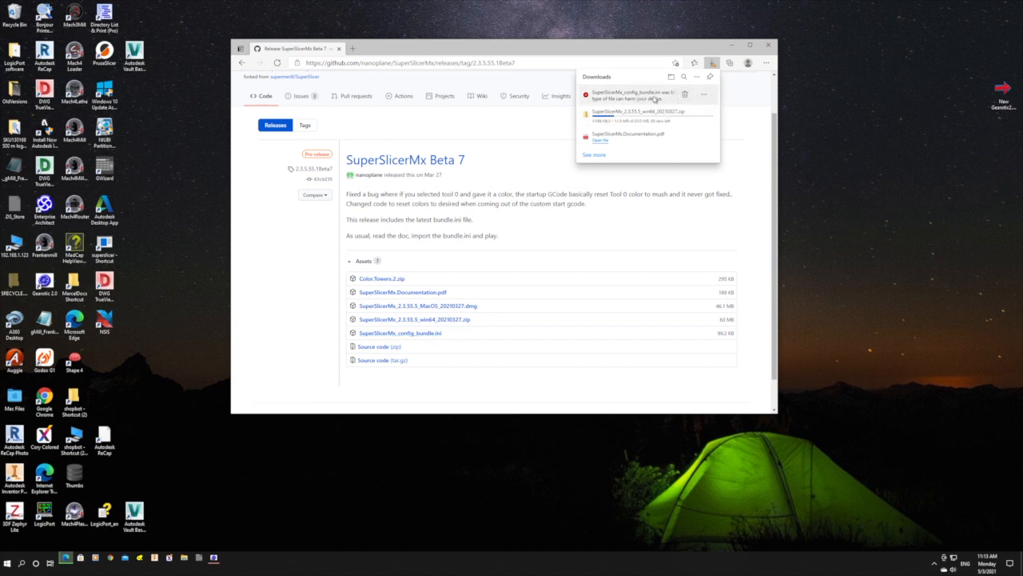
left_click(704, 97)
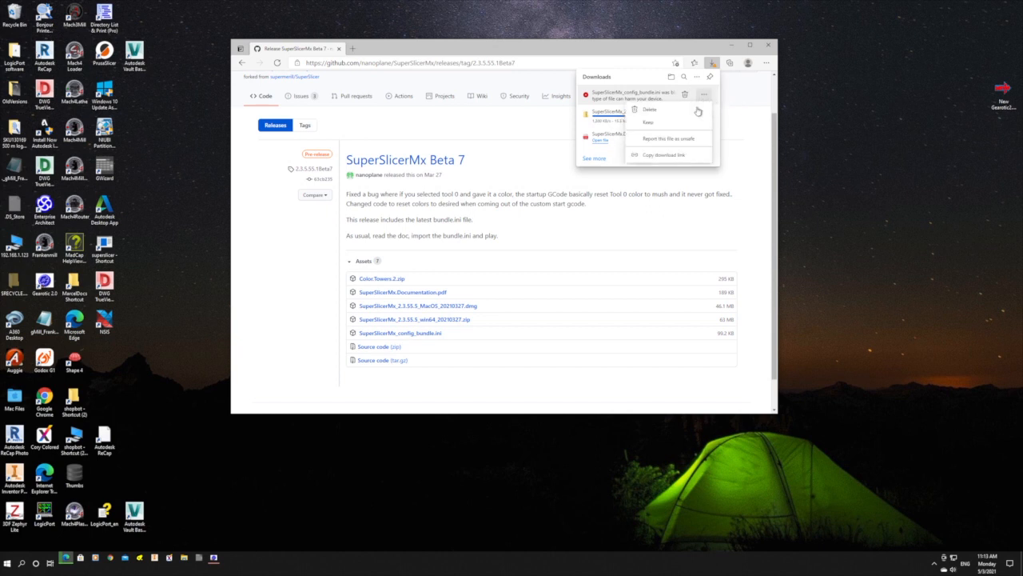
left_click(648, 124)
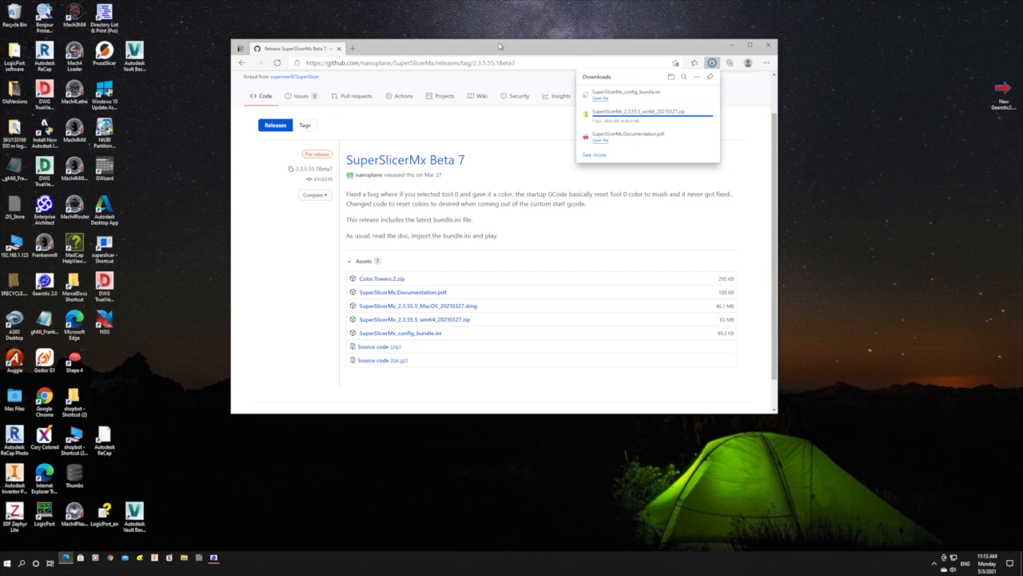
Switch to File Explorer and open the downloaded SuperSlicerMx_2.3.55.5_win64_20210327 archive in the Downloads folder.
left_click_drag(499, 46, 693, 20)
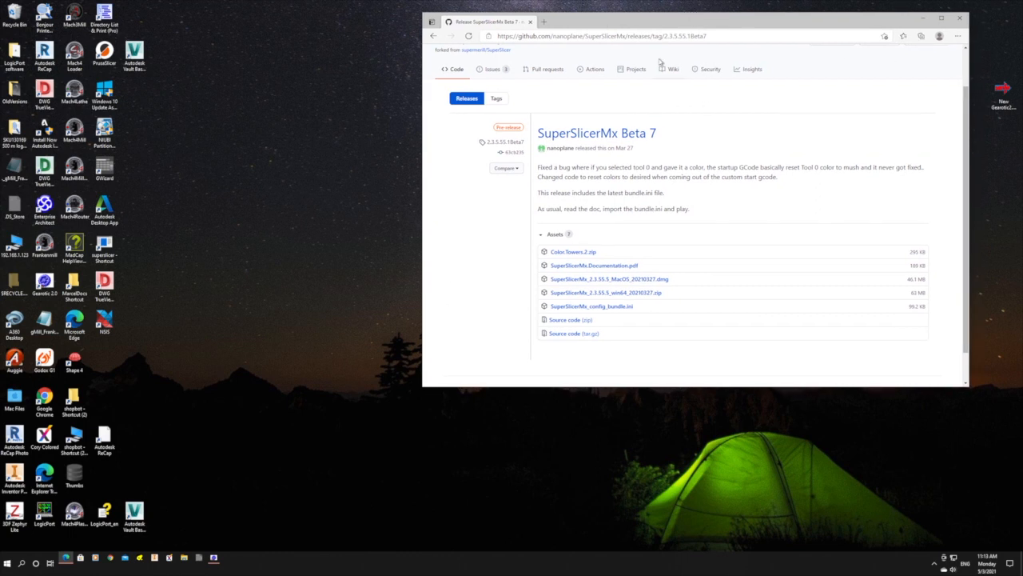
left_click(184, 558)
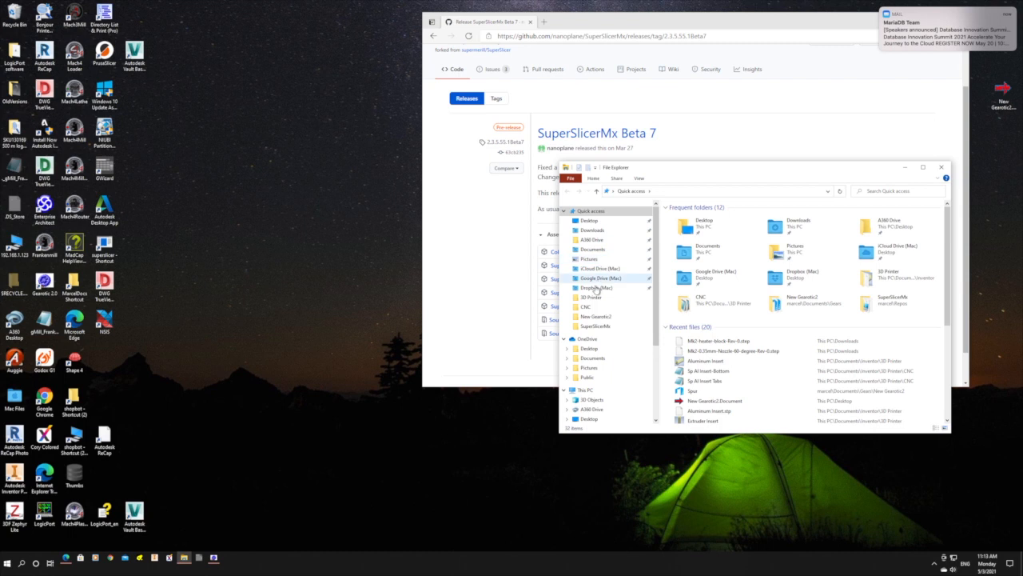
left_click(592, 230)
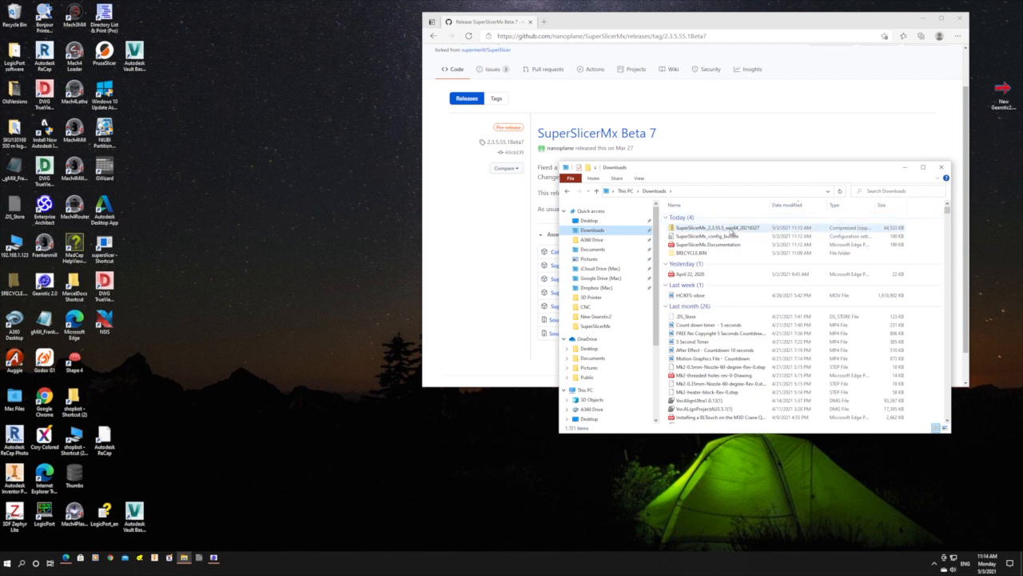
left_click(726, 228)
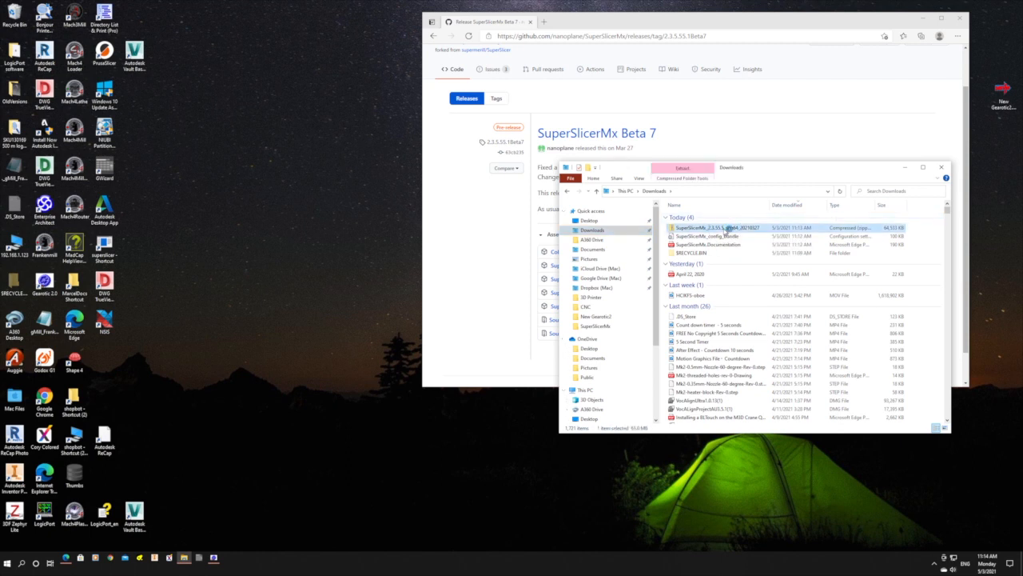
double_click(728, 228)
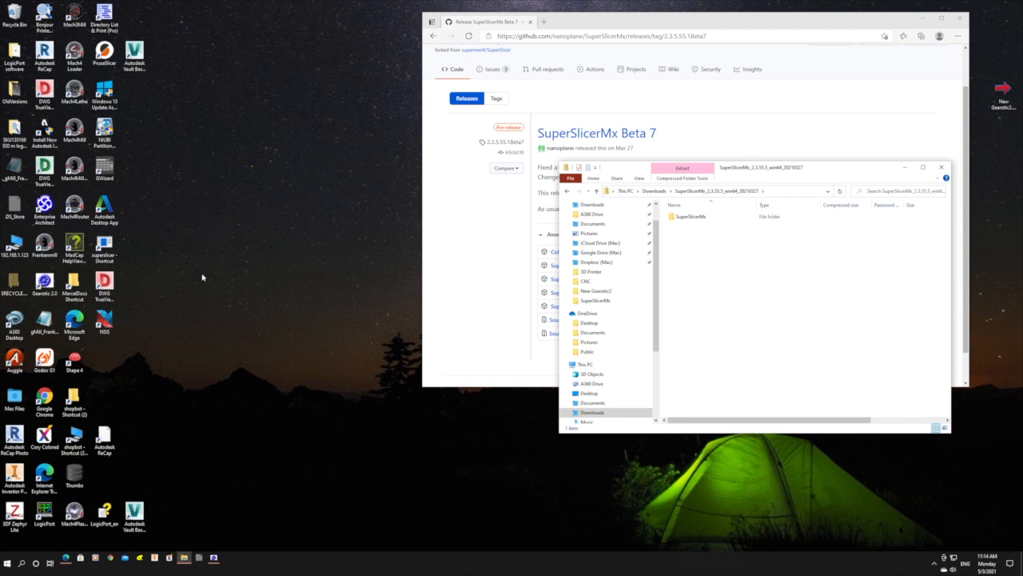
Open a second File Explorer window and place it beside the archive window.
right_click(185, 561)
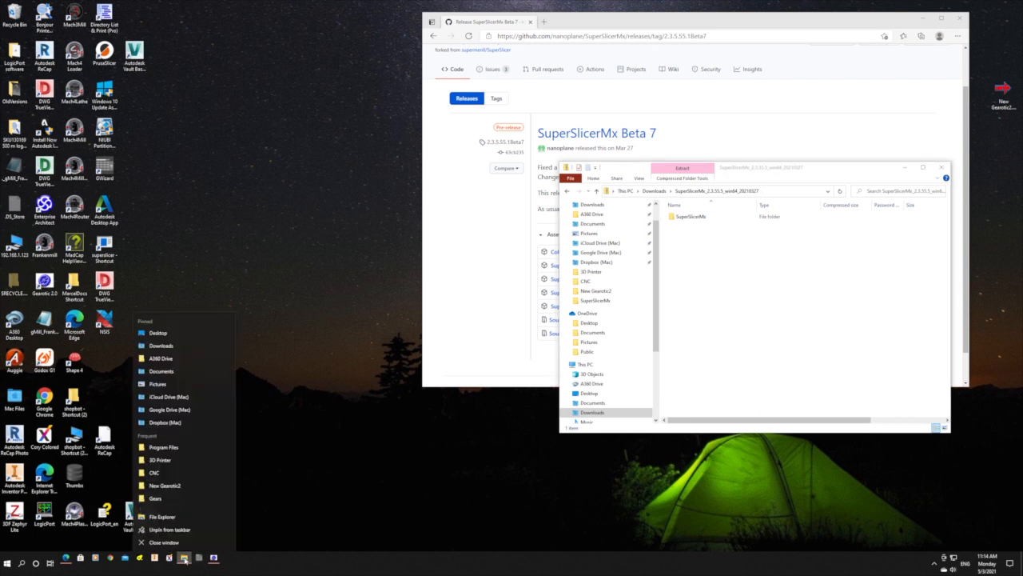
left_click(169, 517)
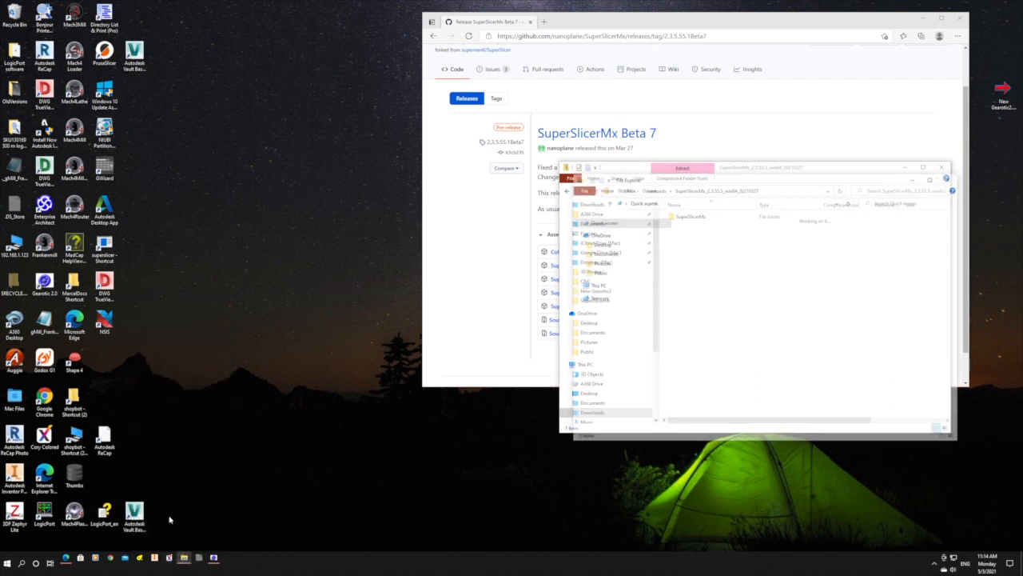
left_click_drag(802, 183, 382, 152)
Copy the SuperSlicerMx folder from the archive into Program Files on Local Disk (C:), granting administrator permission.
scroll(199, 373, "down", 1)
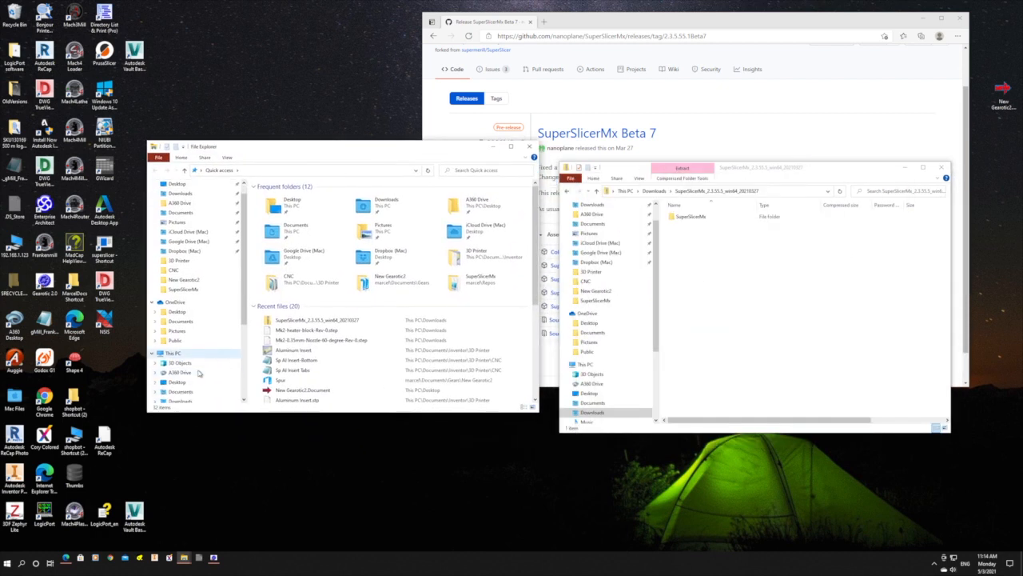
scroll(199, 372, "down", 5)
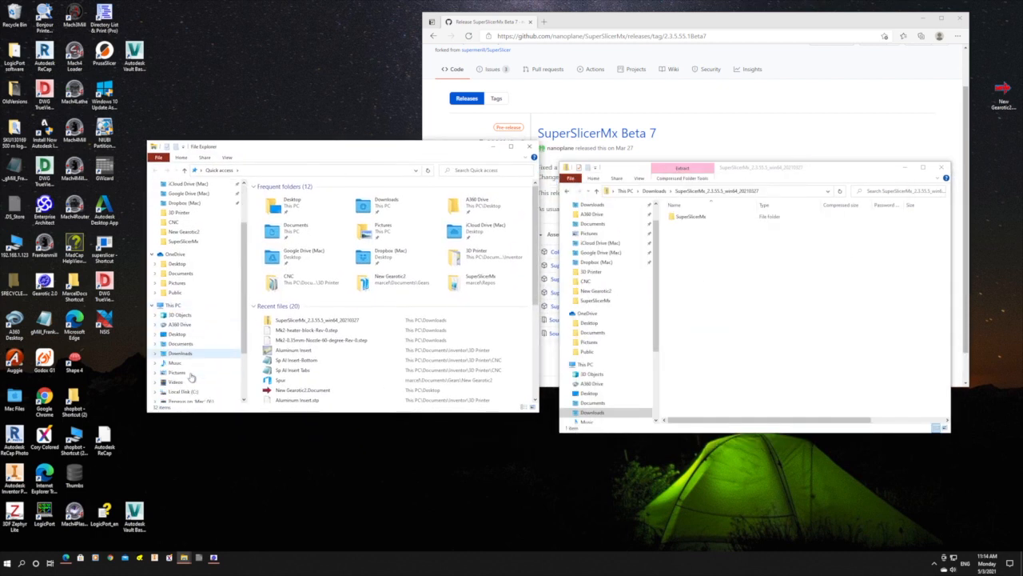
left_click(197, 355)
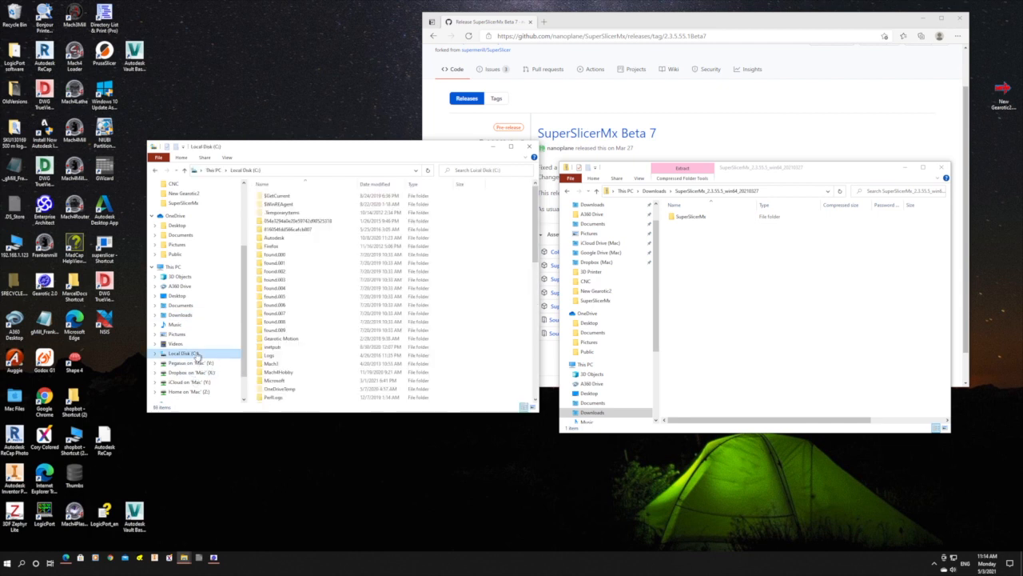
scroll(313, 360, "down", 3)
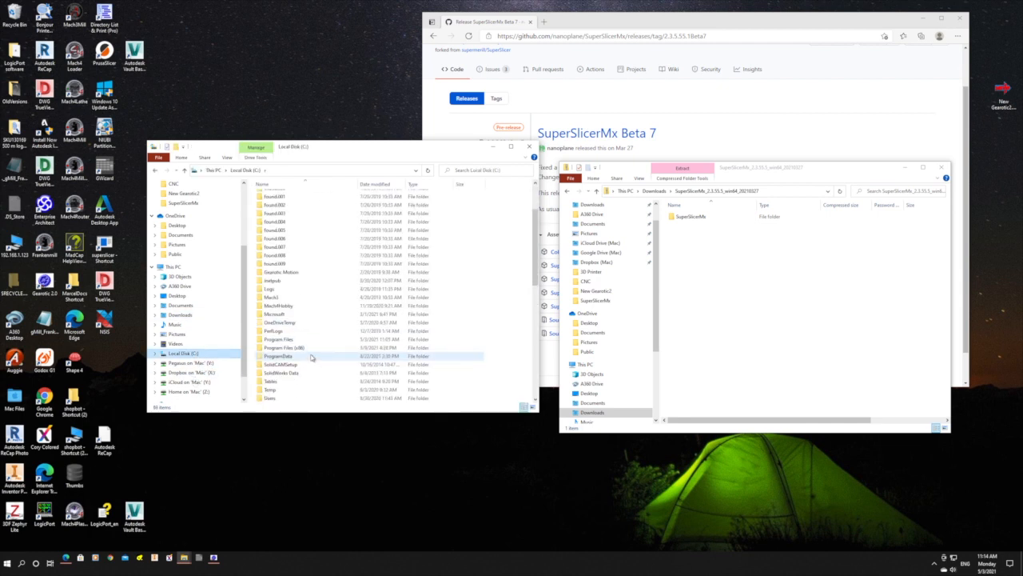
left_click(289, 342)
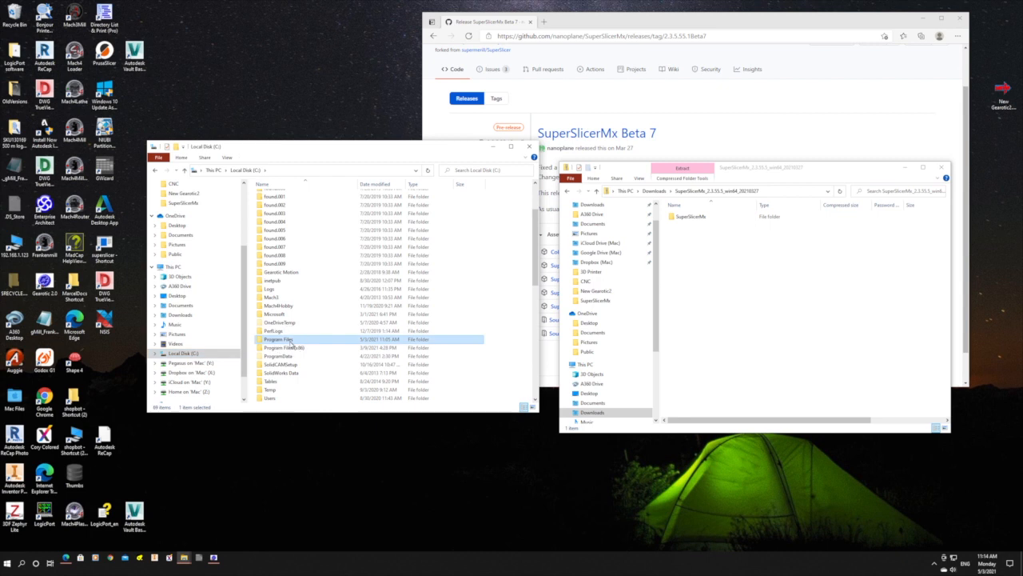
double_click(289, 341)
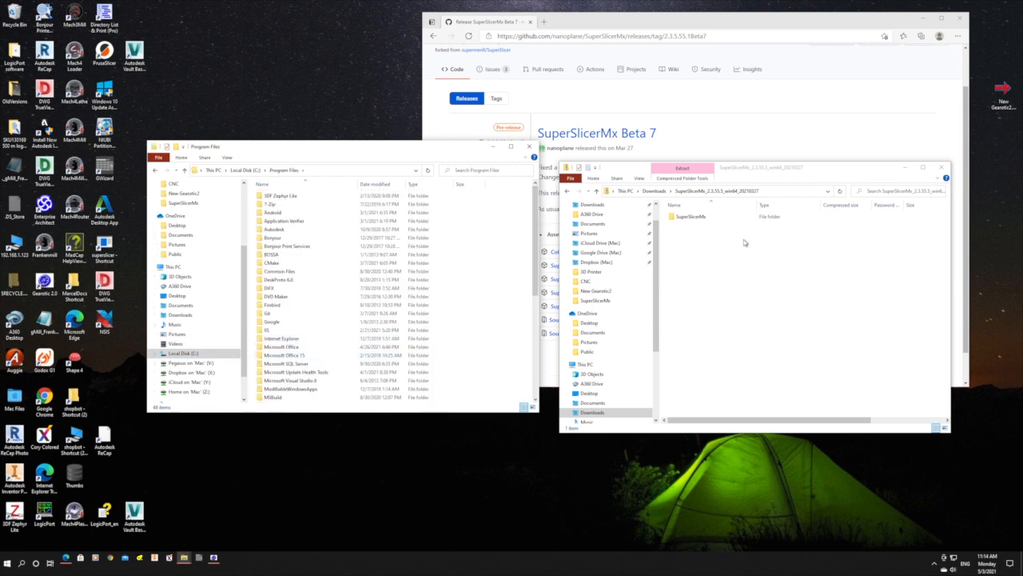
left_click_drag(700, 217, 253, 238)
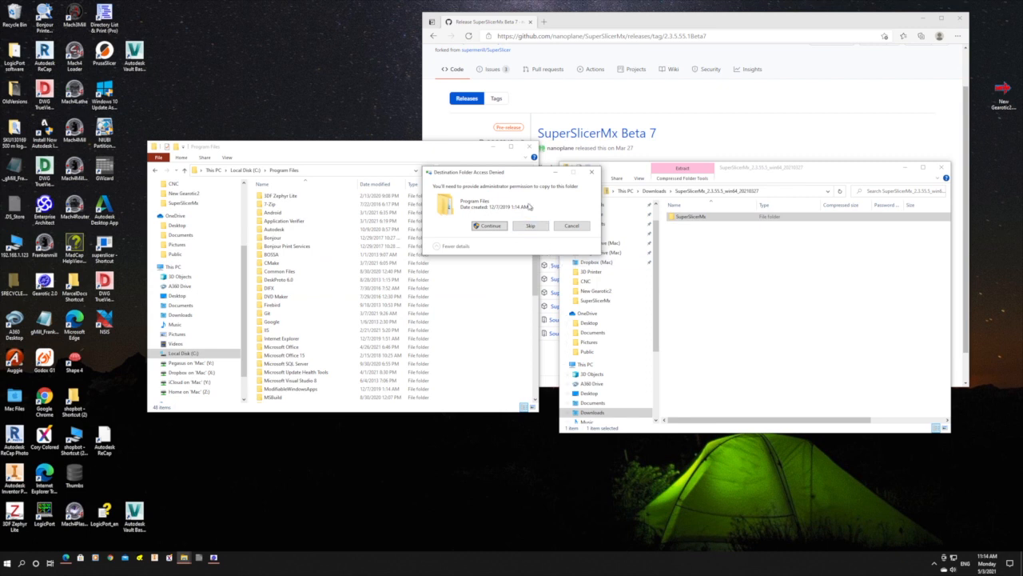
left_click(490, 227)
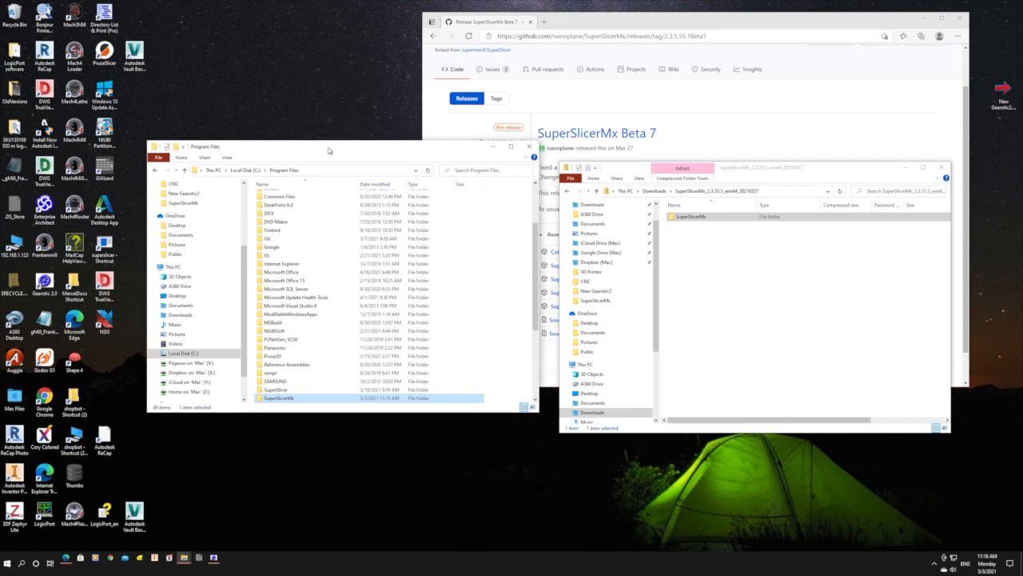
Open the SuperSlicerMx folder in Program Files and pin the SuperSlicerMx application to the taskbar.
double_click(289, 398)
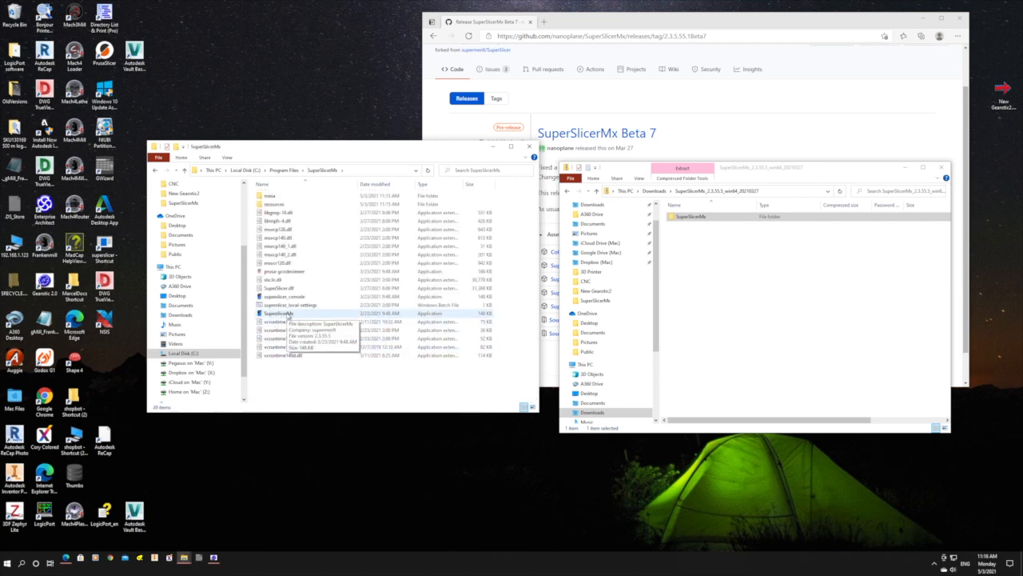
left_click(288, 314)
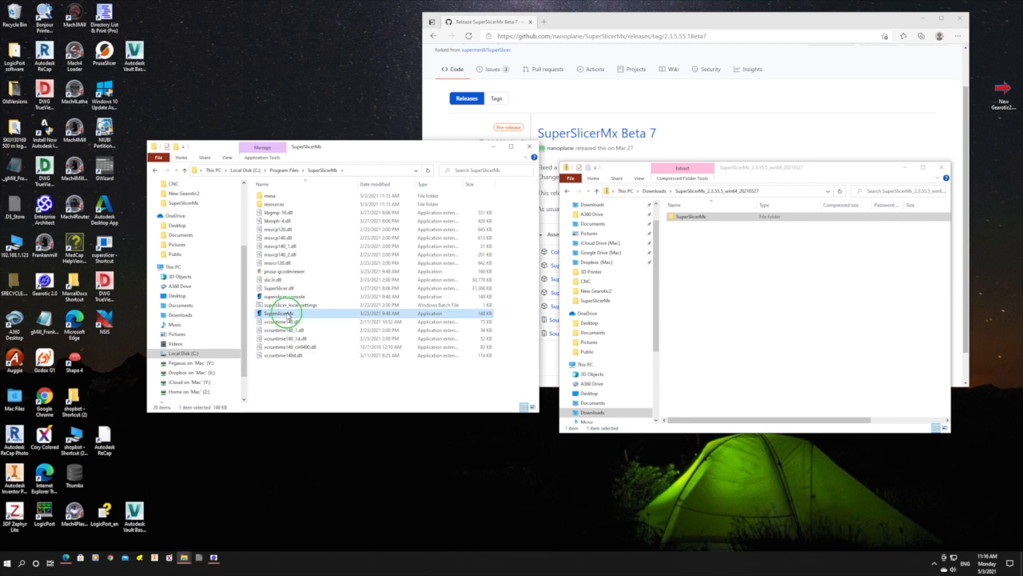
right_click(288, 314)
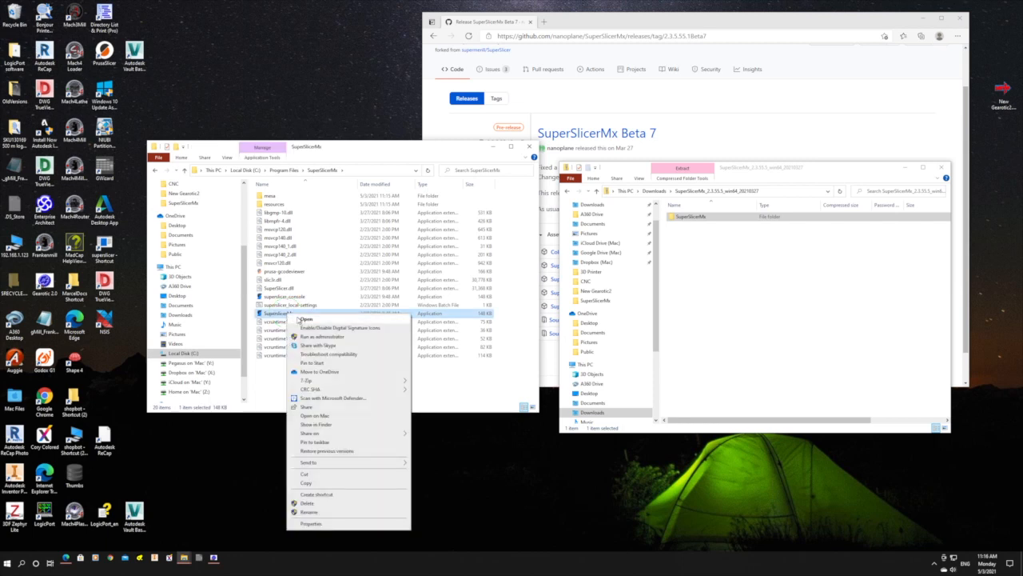
left_click(323, 442)
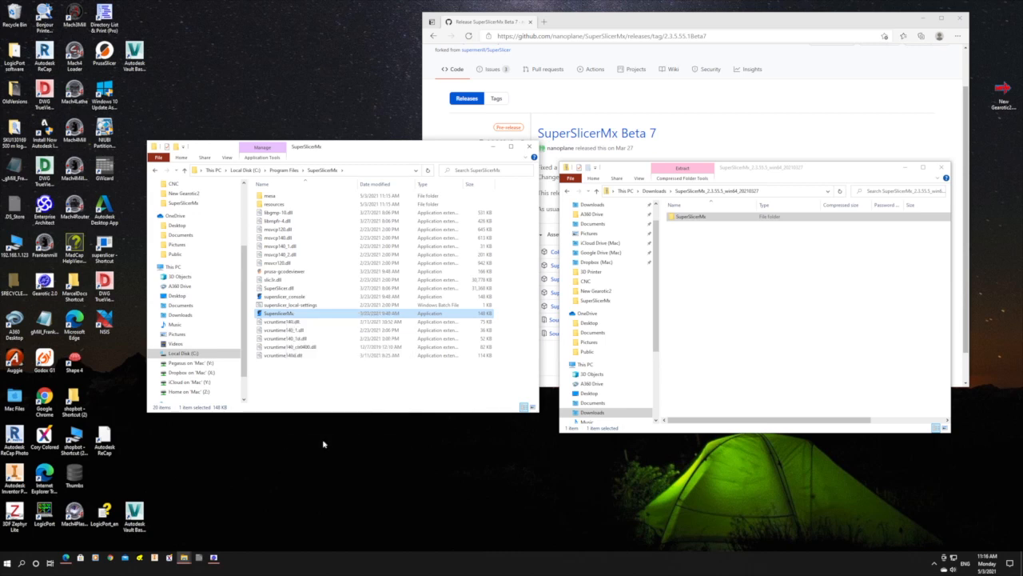
Create a desktop shortcut for the SuperSlicerMx application and close the Program Files window.
right_click(290, 316)
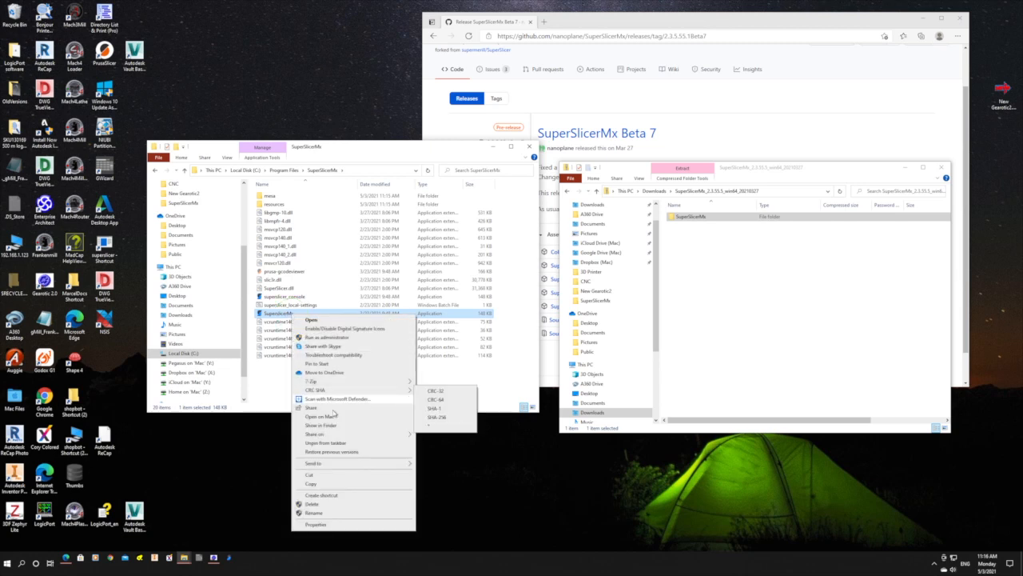
left_click(332, 496)
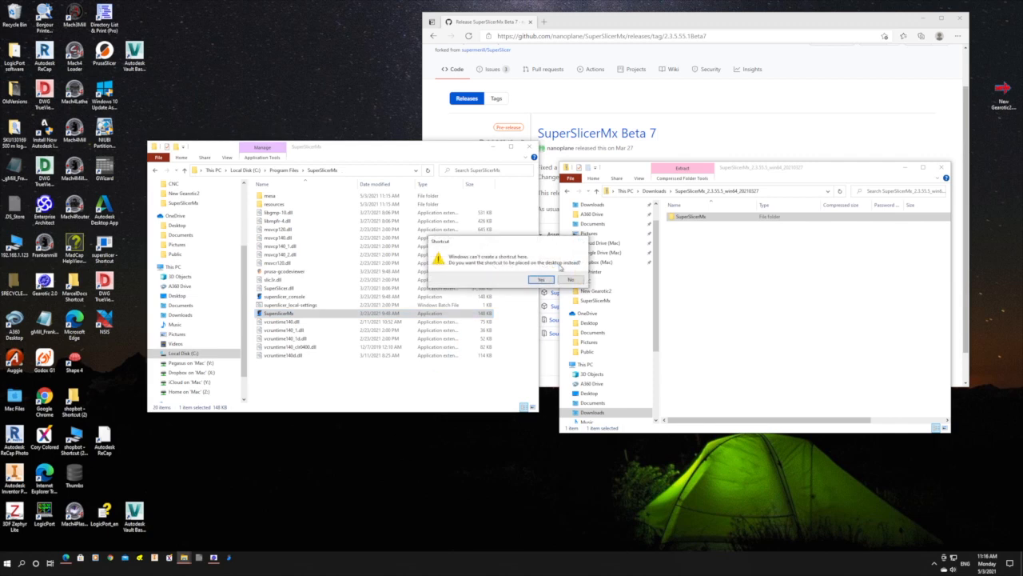
left_click(542, 281)
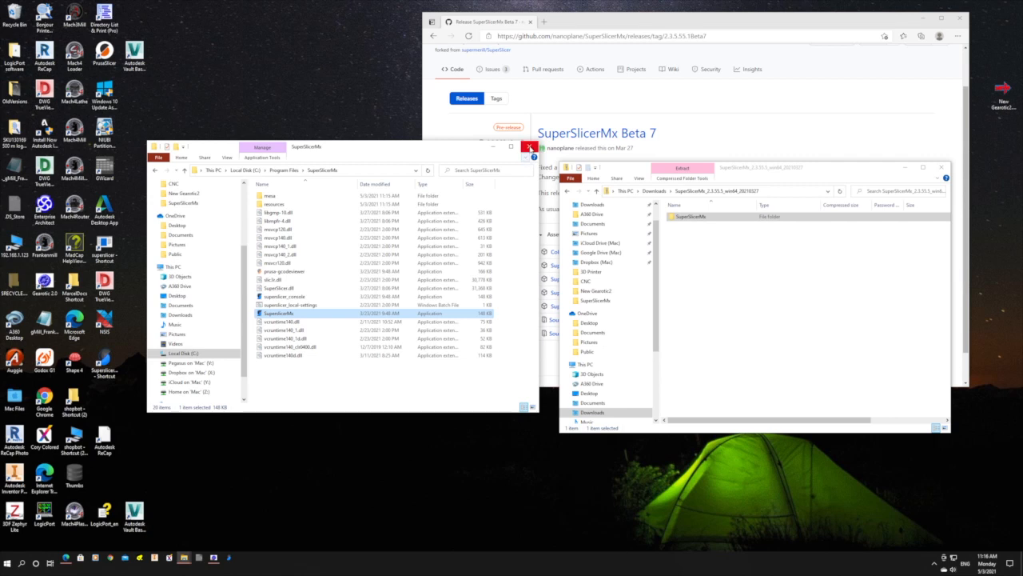
left_click(530, 147)
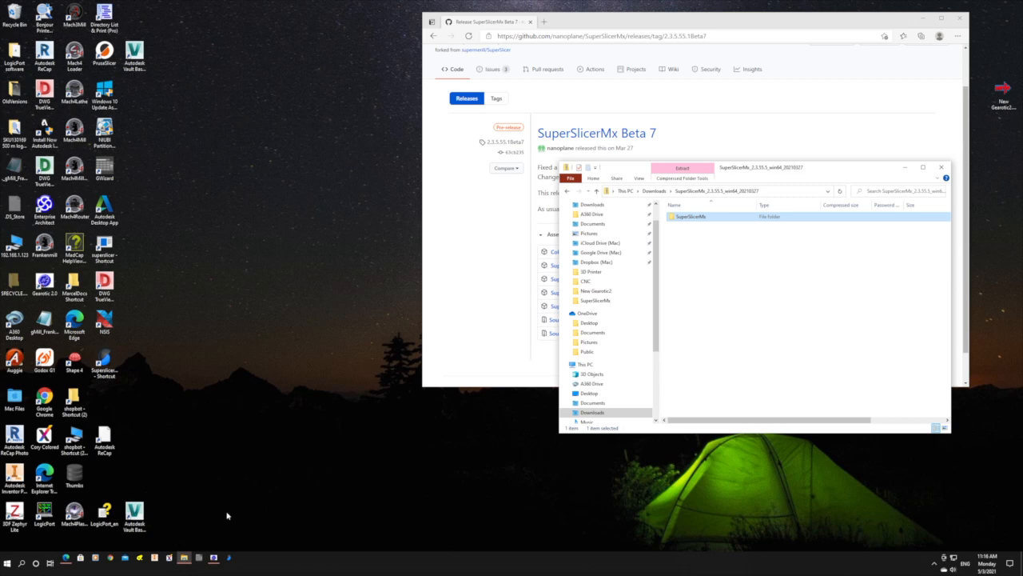
Launch SuperSlicerMx and dismiss its Configuration Wizard without setting anything up.
left_click(230, 558)
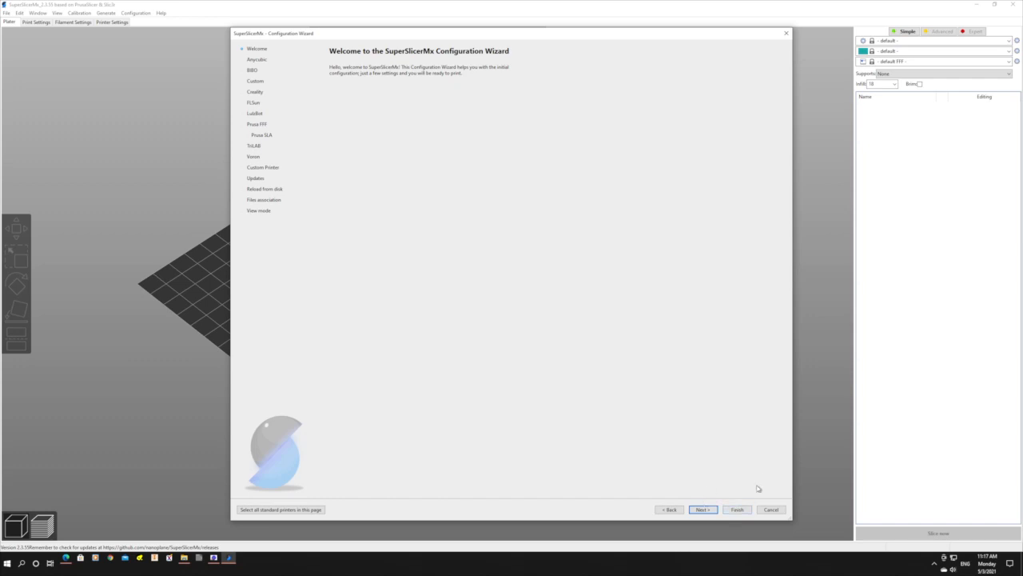
left_click(771, 509)
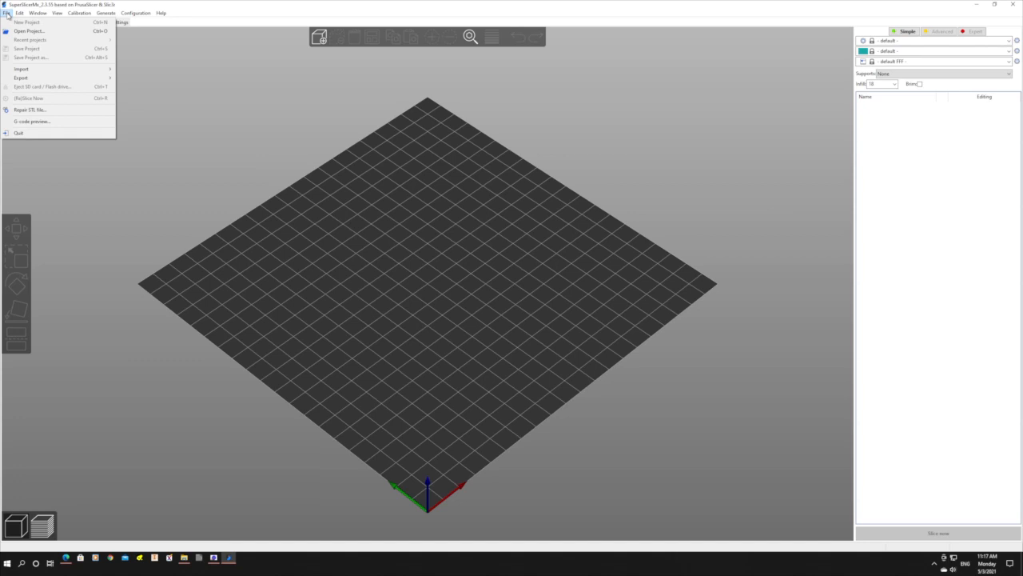
Import the SuperSlicerMx_config_bundle file from the Downloads folder as a config bundle.
mouse_move(23, 72)
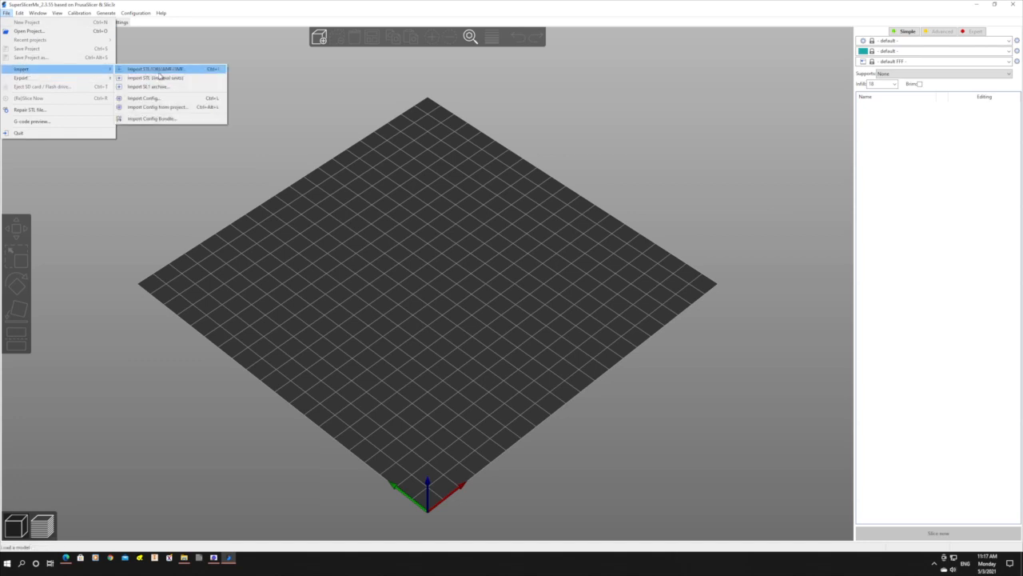
left_click(169, 119)
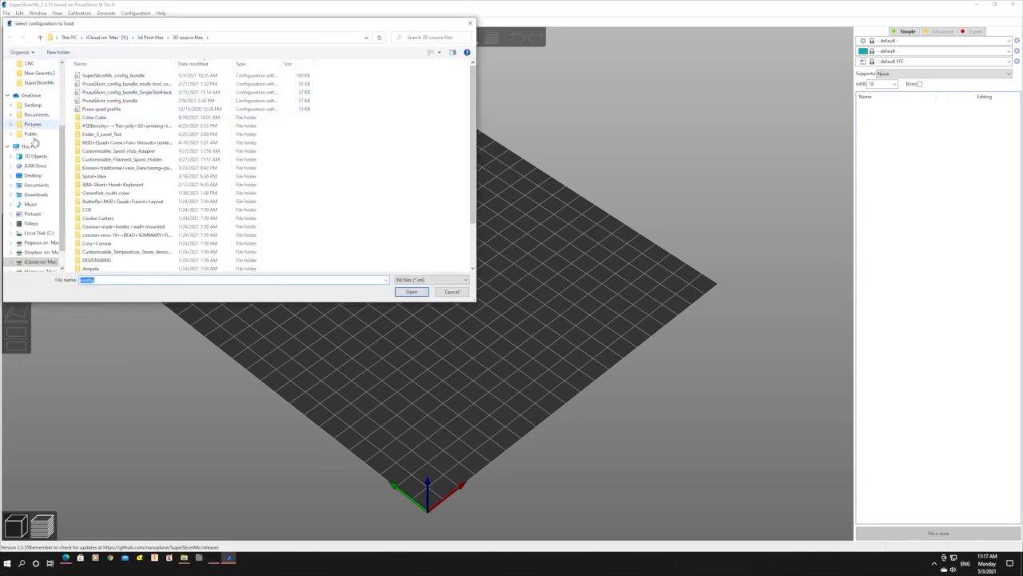
left_click(39, 194)
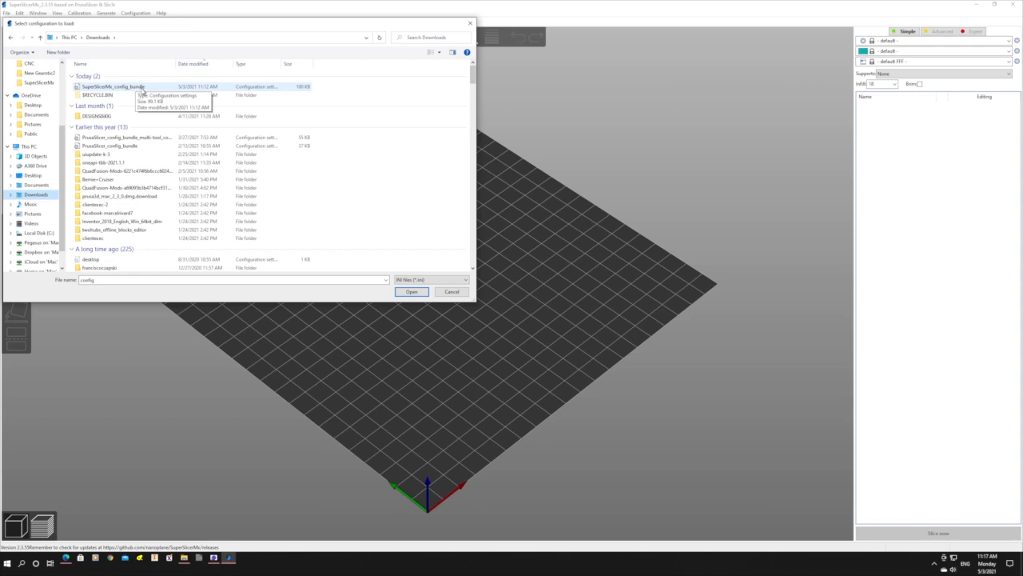
double_click(141, 87)
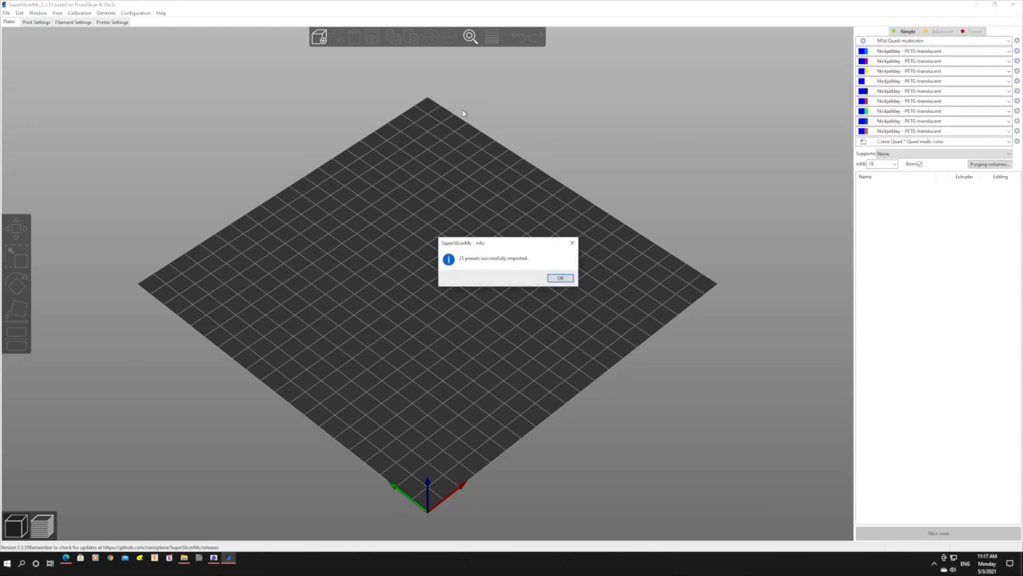
left_click(561, 277)
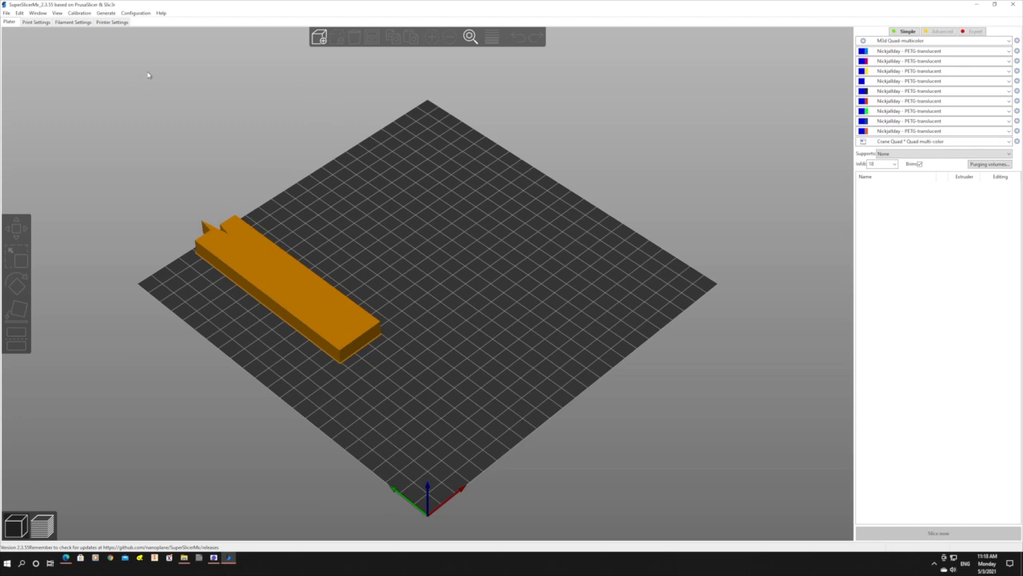
Show the printer's general settings in Expert mode.
left_click(113, 22)
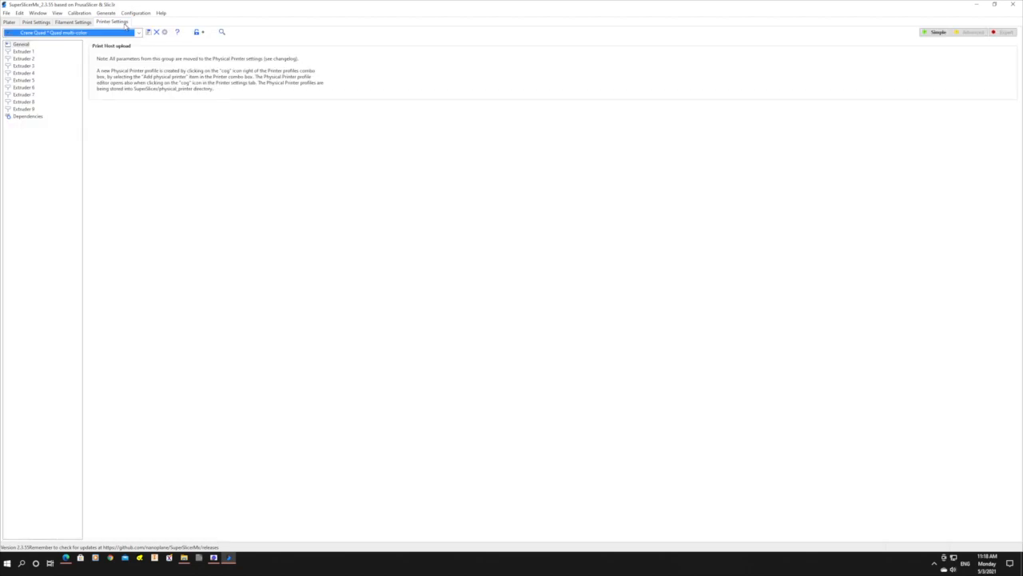
left_click(23, 45)
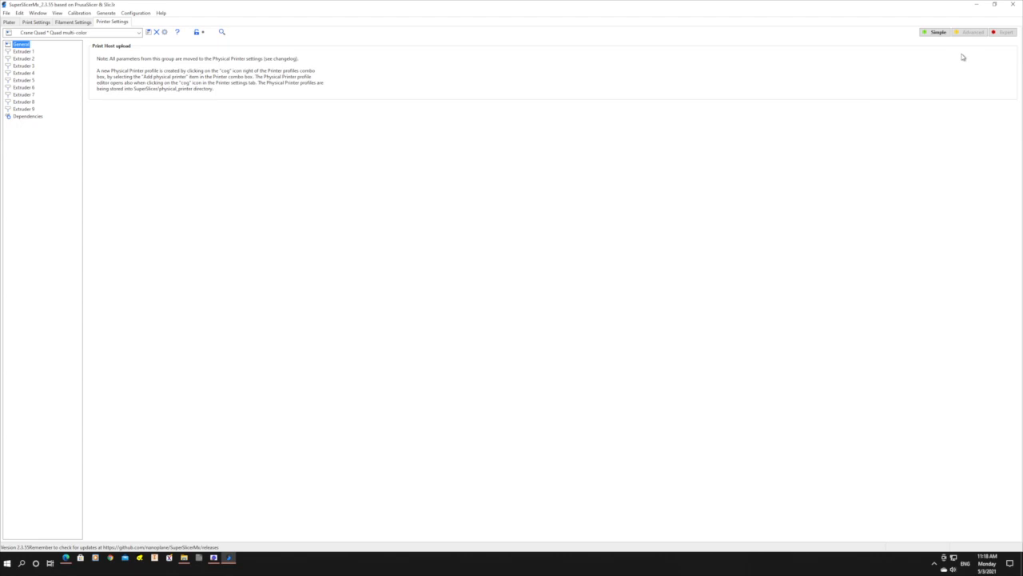
left_click(1007, 33)
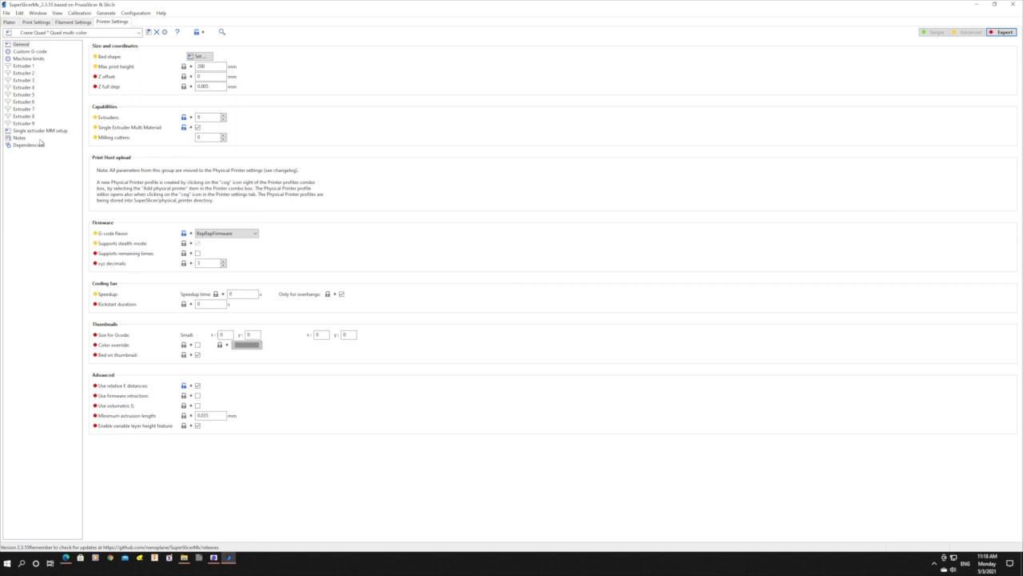
Check the printer's Single Extruder Multi Material option and its bed shape and size.
left_click(197, 128)
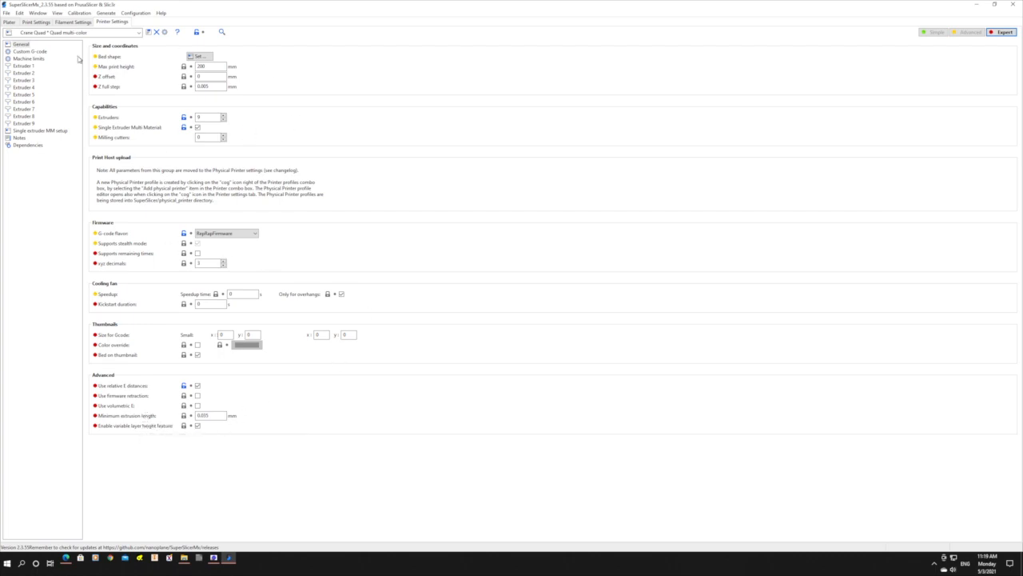
left_click(201, 56)
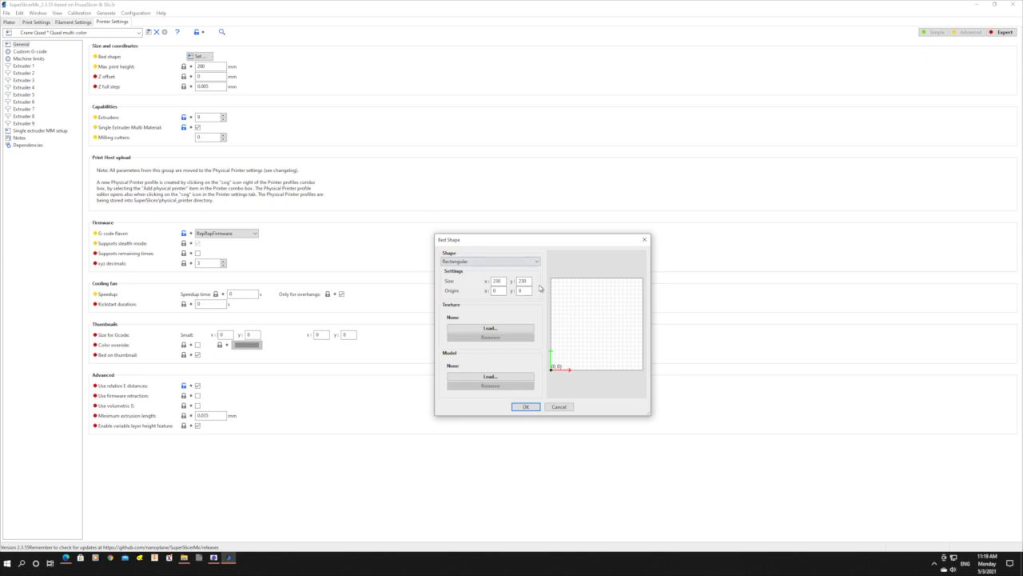
left_click(527, 407)
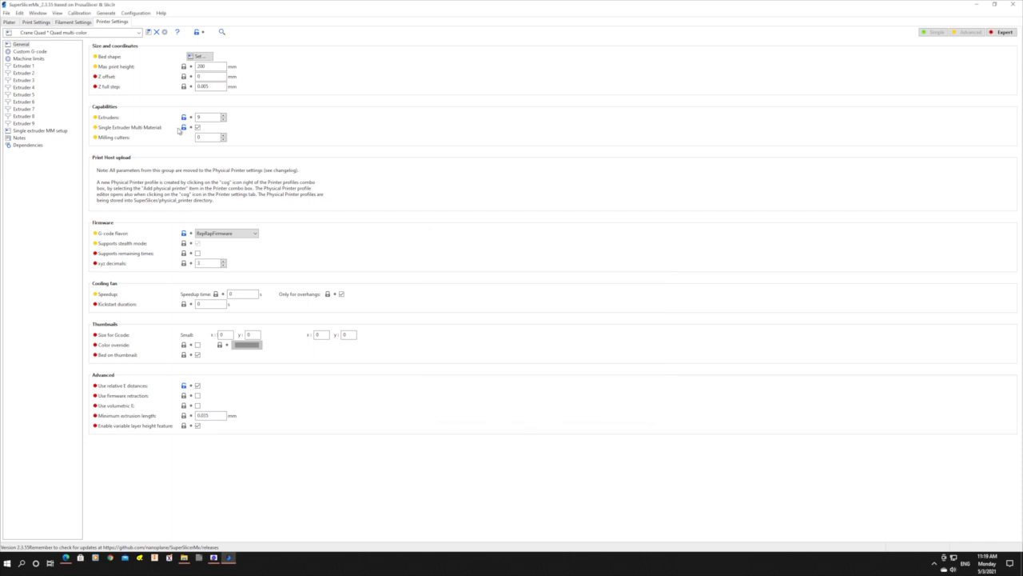
Examine the printer's custom start G-code, including the heating, purge macro and initial extruder commands.
left_click(35, 52)
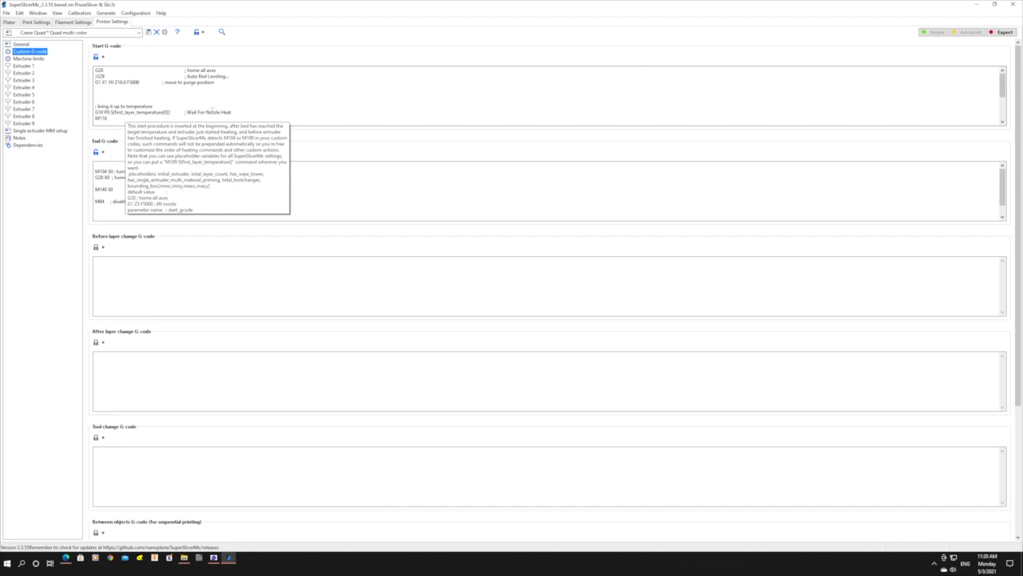
scroll(270, 104, "down", 3)
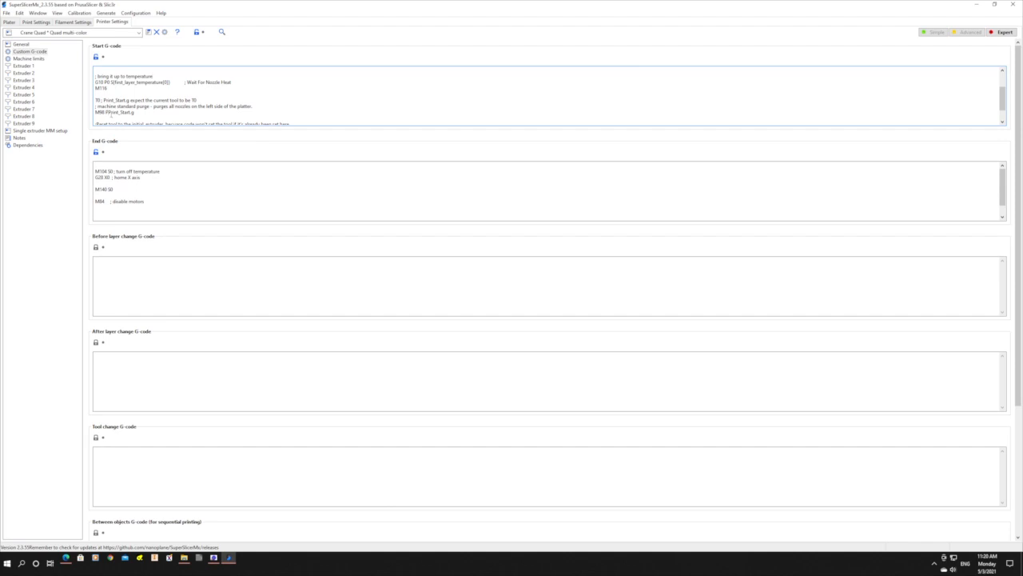
left_click(140, 112)
scroll(235, 112, "down", 2)
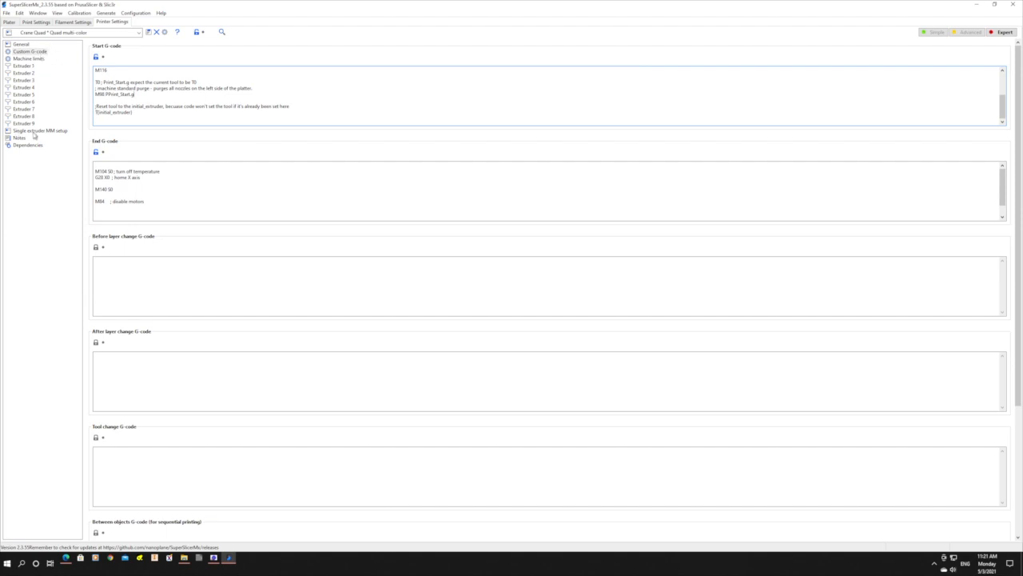
Examine the mixing settings of Extruder 1 and Extruder 2, including mix ratios, tool lifecycle management and tool creation G-code.
left_click(25, 67)
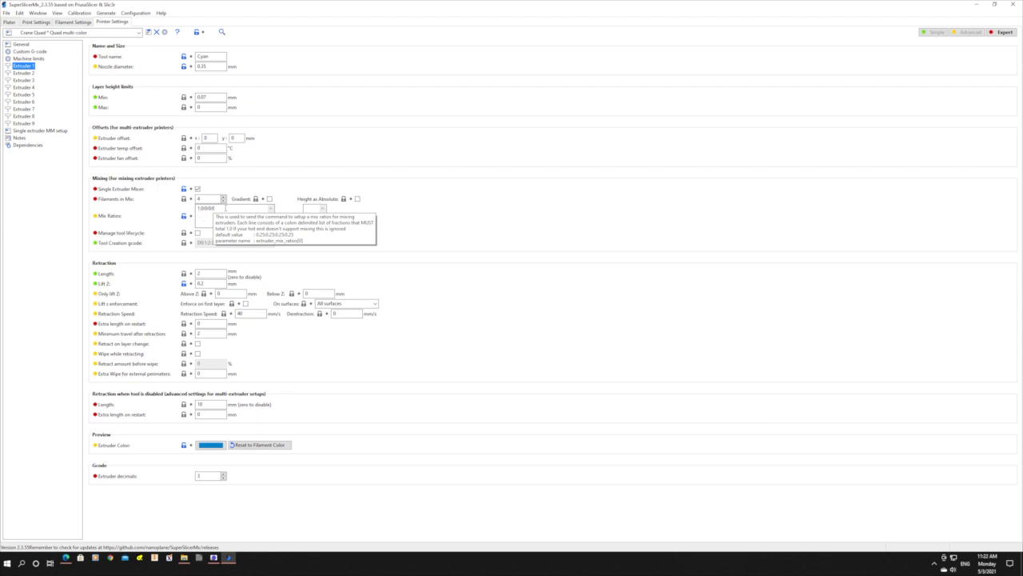
left_click(221, 208)
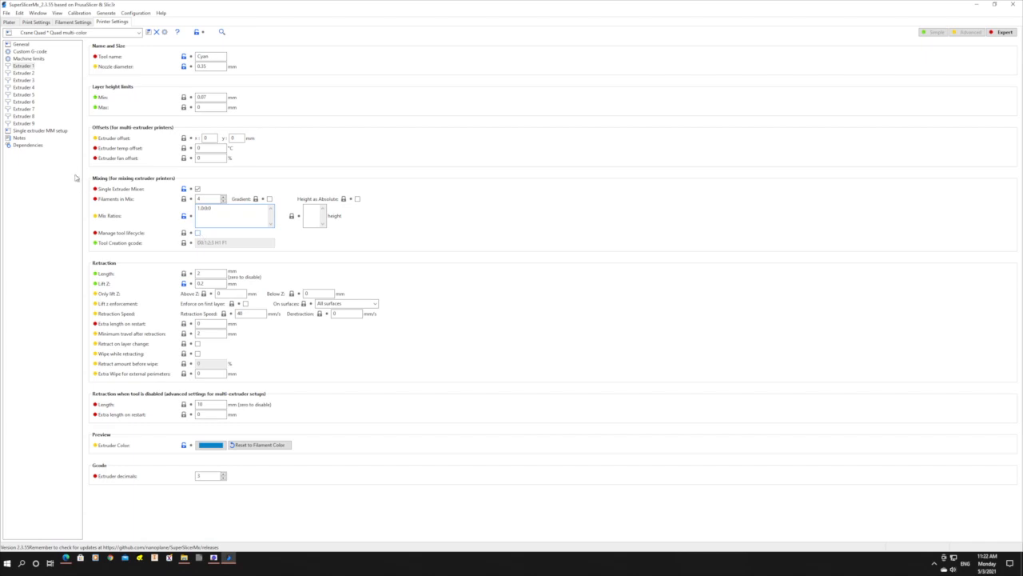
left_click(24, 73)
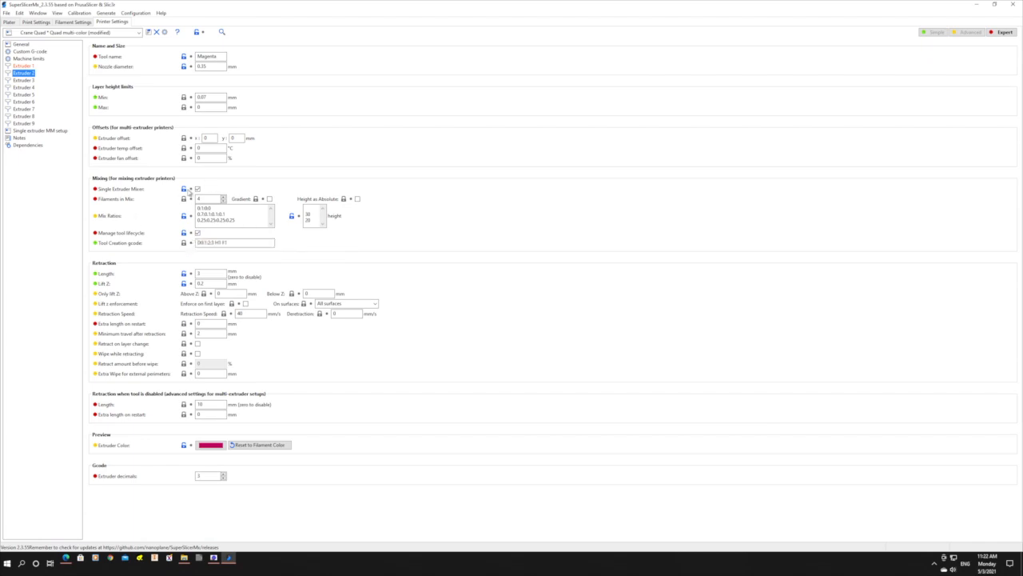
left_click(195, 242)
left_click(239, 242)
Try the Height as Absolute option in Extruder 2's mixing settings with a value of 65.
left_click(358, 199)
type("65")
left_click(358, 199)
Set the nozzle volume for the wipe tower purge calculation to 40 and save the printer preset as Quad multi-color.
left_click(52, 131)
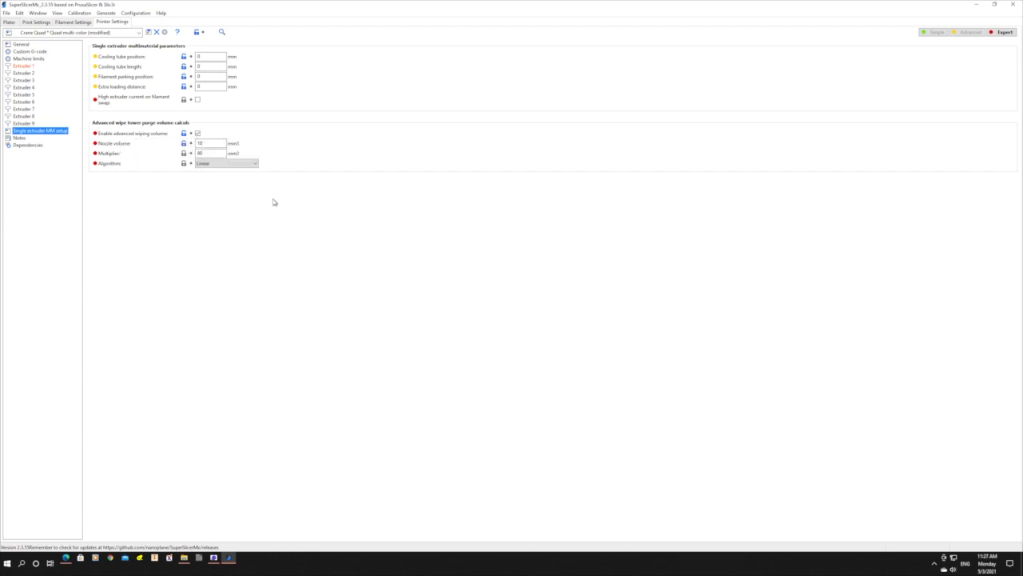
double_click(210, 143)
type("40")
left_click(262, 141)
left_click(148, 32)
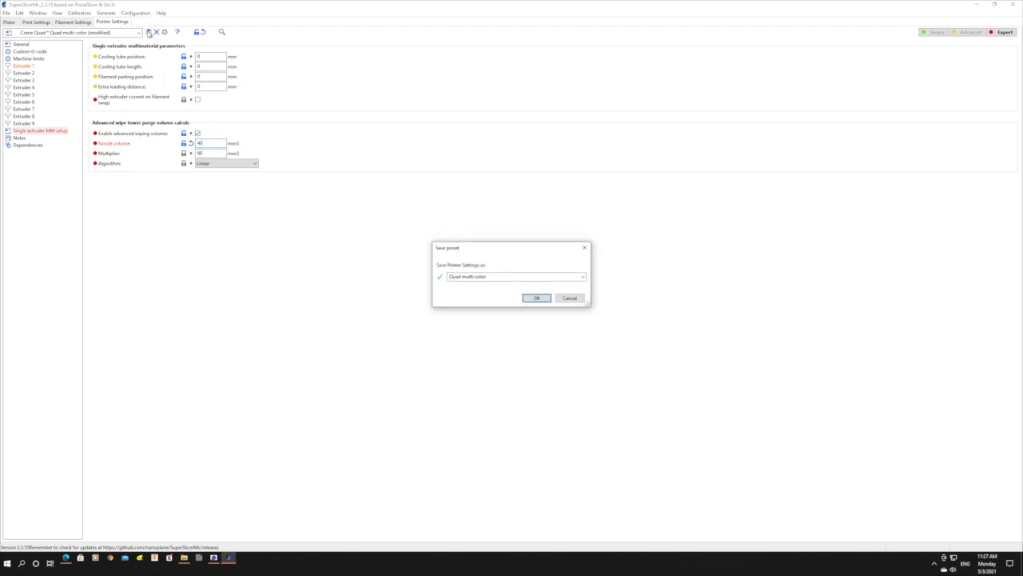
left_click(535, 297)
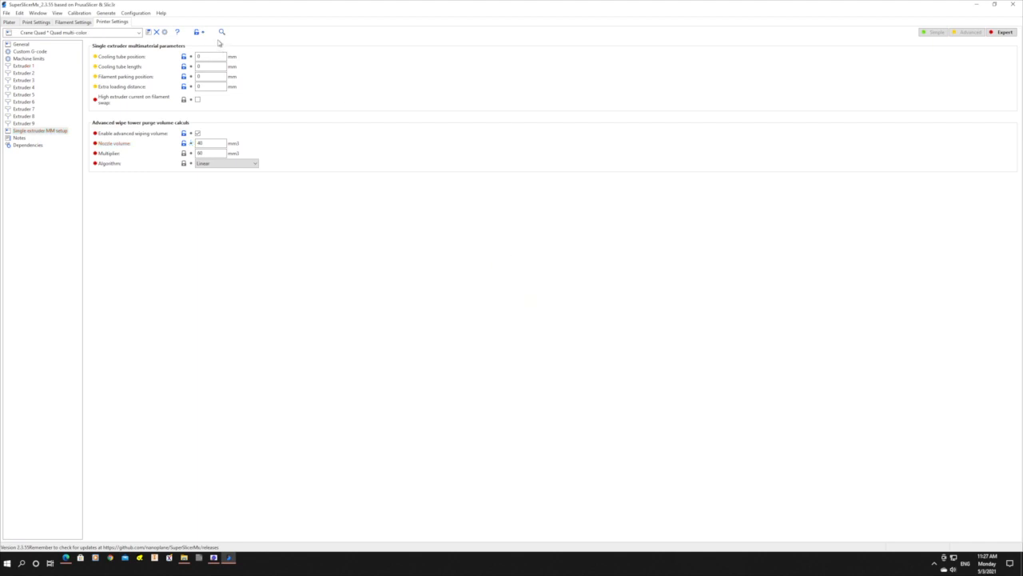
Check the minimal purge on wipe tower among the filament's multimaterial settings.
left_click(22, 45)
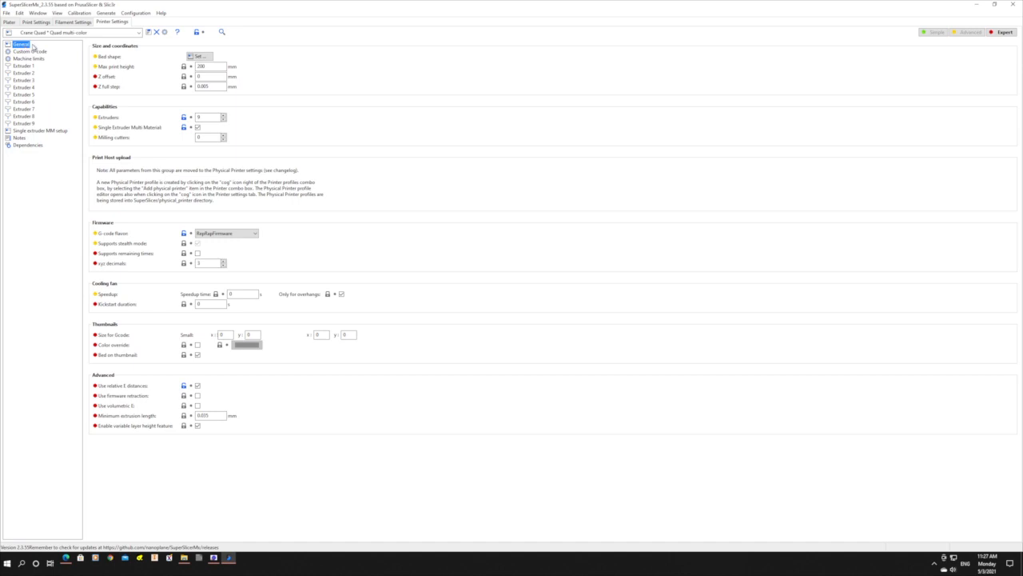
left_click(74, 22)
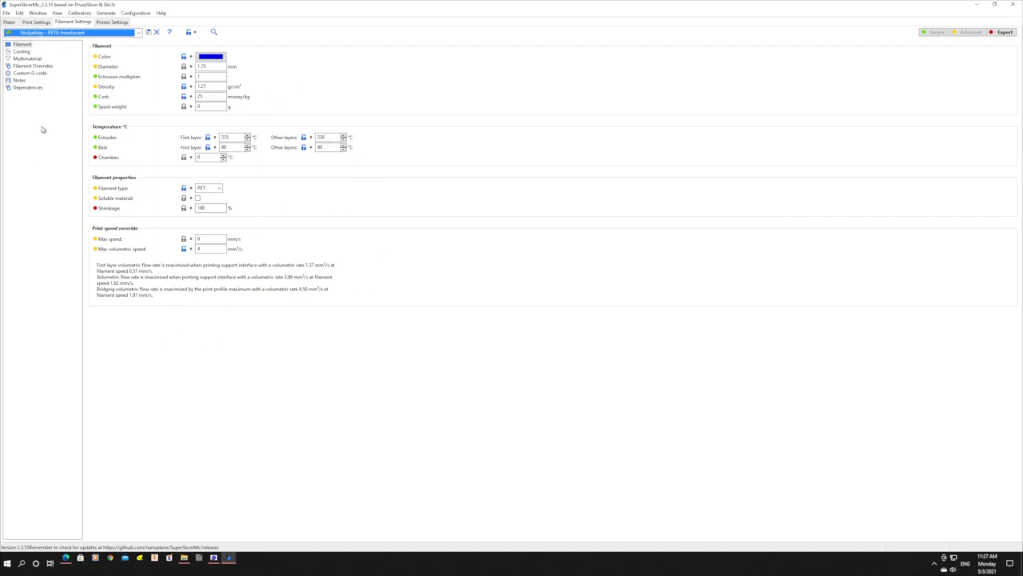
left_click(26, 58)
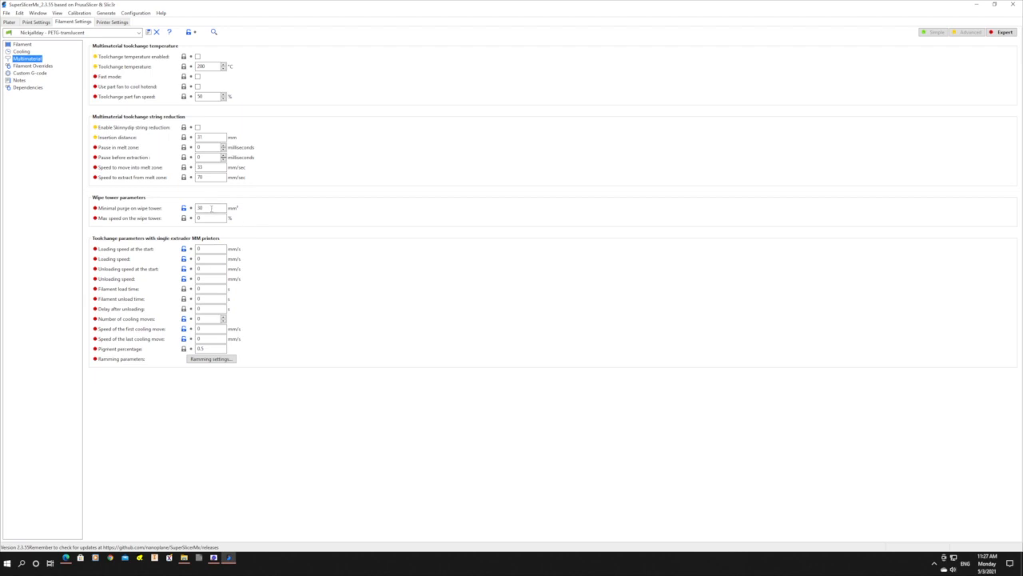
Review the print profile's speed and autospeed values, its multiple-extruder and wipe tower options, and the wipe tower on the build plate.
mouse_move(211, 208)
left_click(37, 22)
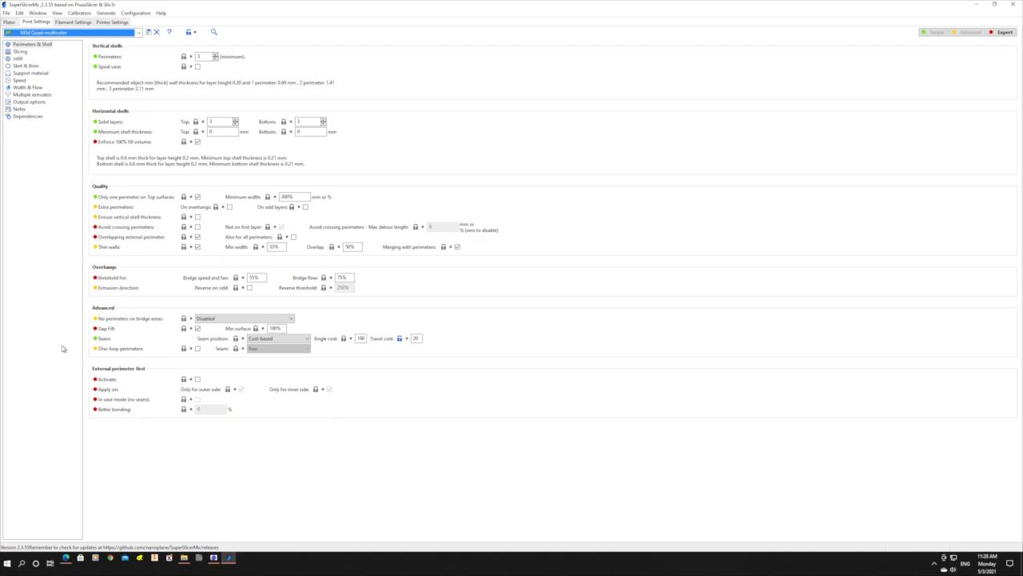
left_click(19, 80)
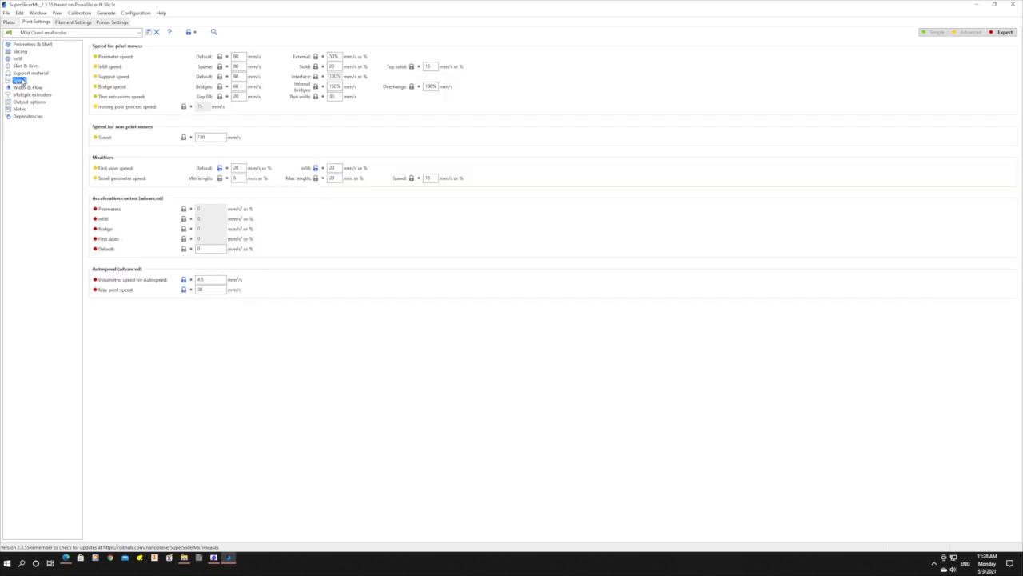
mouse_move(217, 277)
left_click(46, 96)
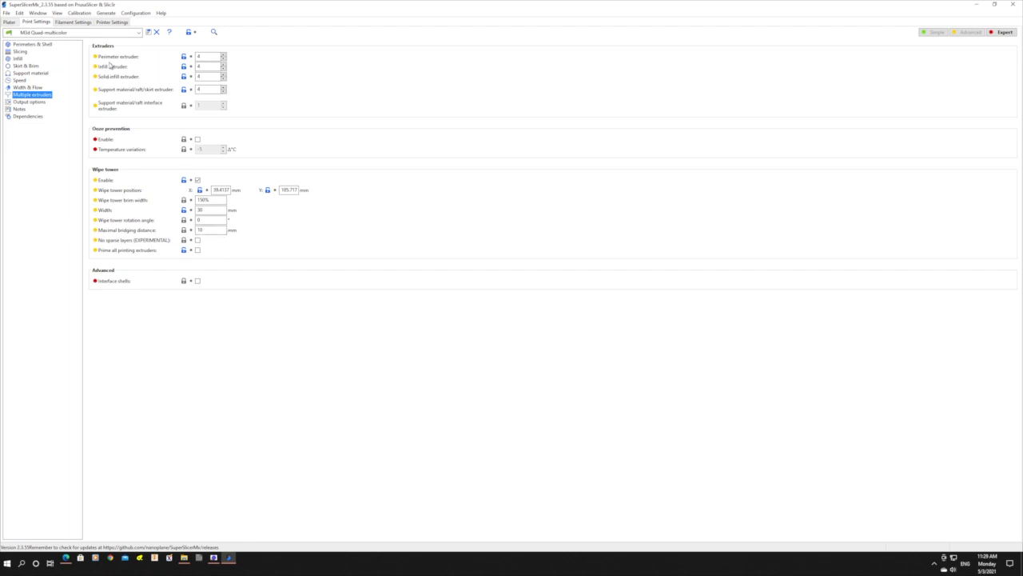
left_click(9, 22)
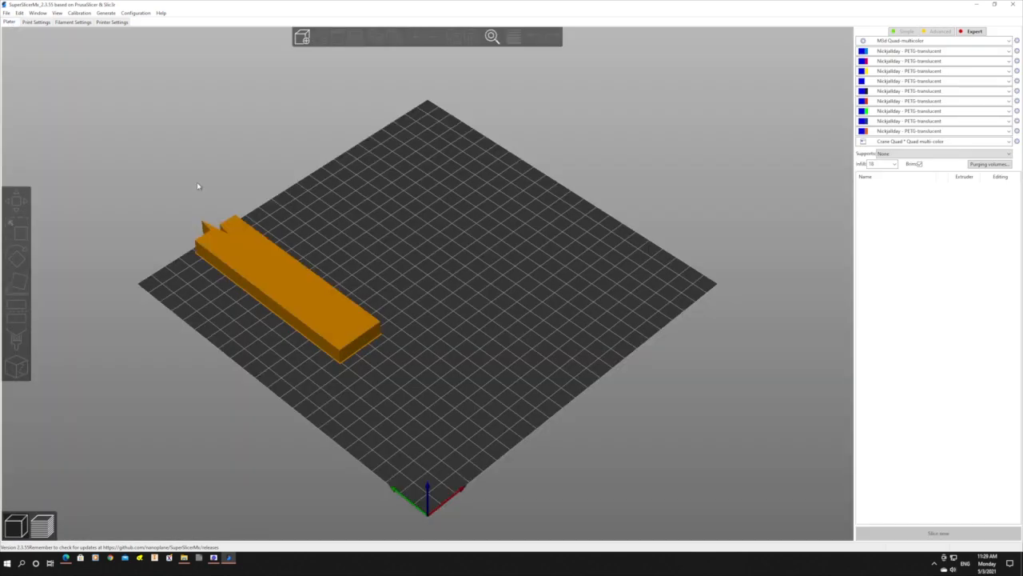
left_click(327, 308)
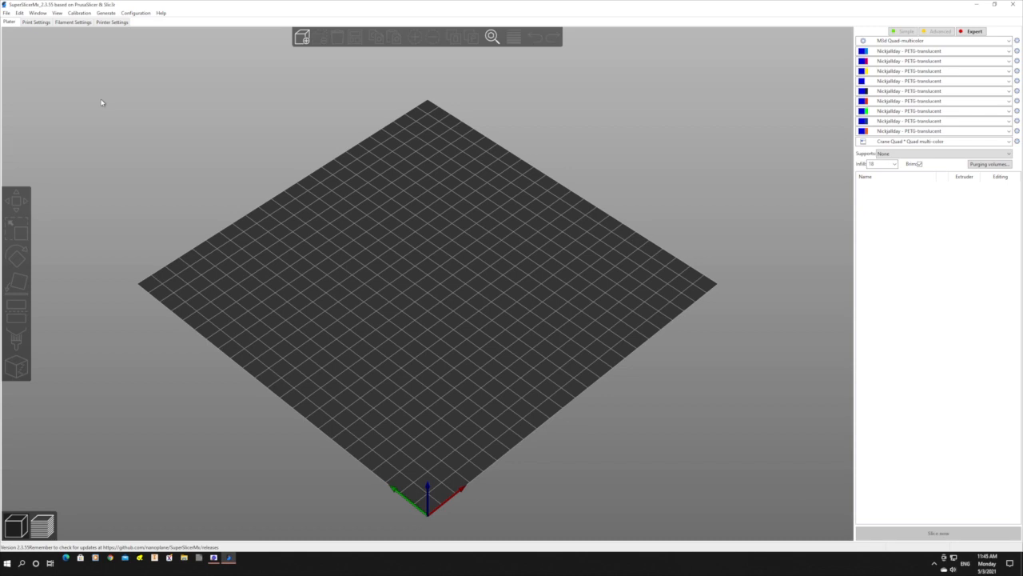
Import the models Clownfish_1 to Clownfish_4 together as a single object with multiple parts.
left_click(6, 13)
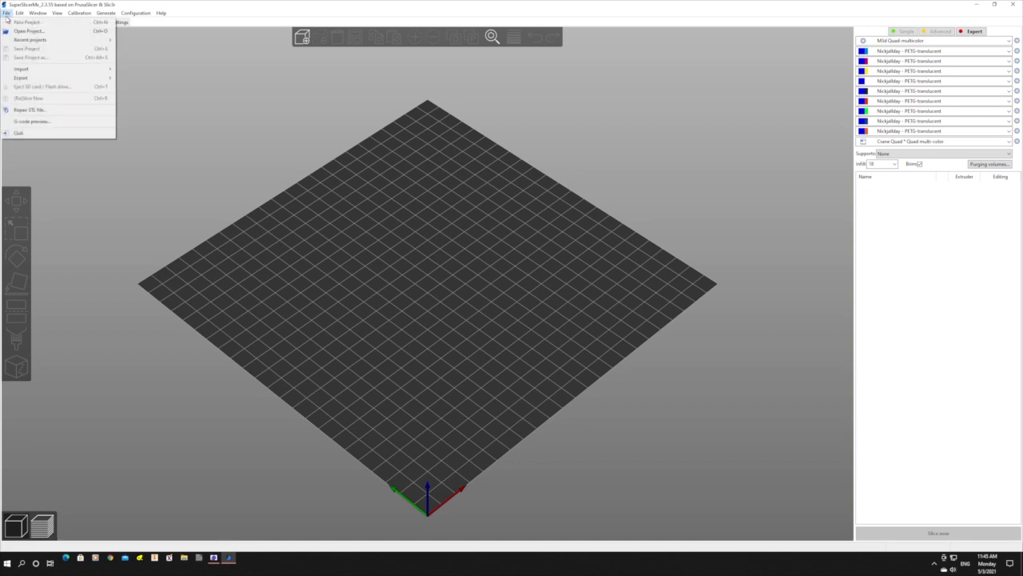
mouse_move(44, 72)
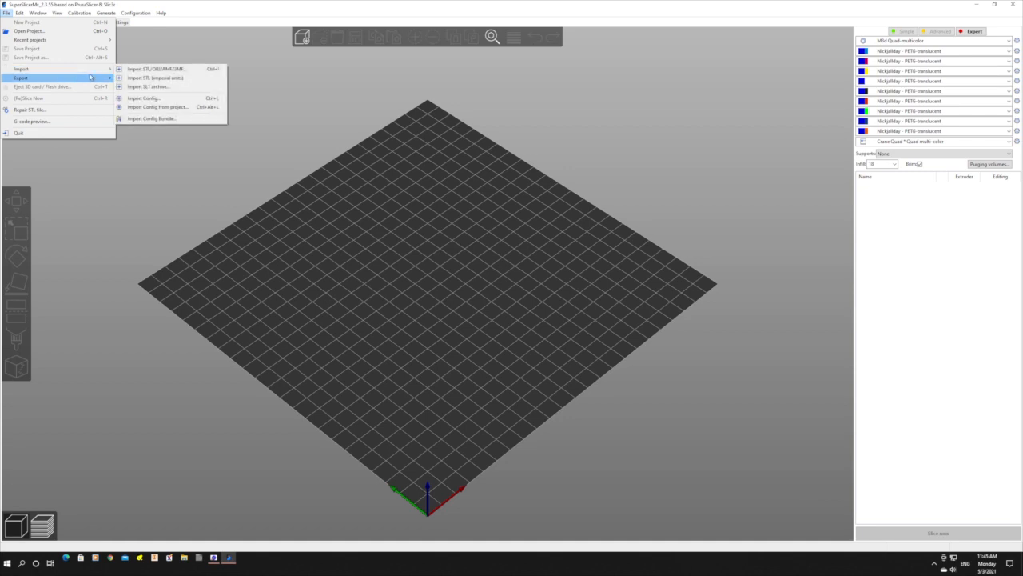
left_click(161, 70)
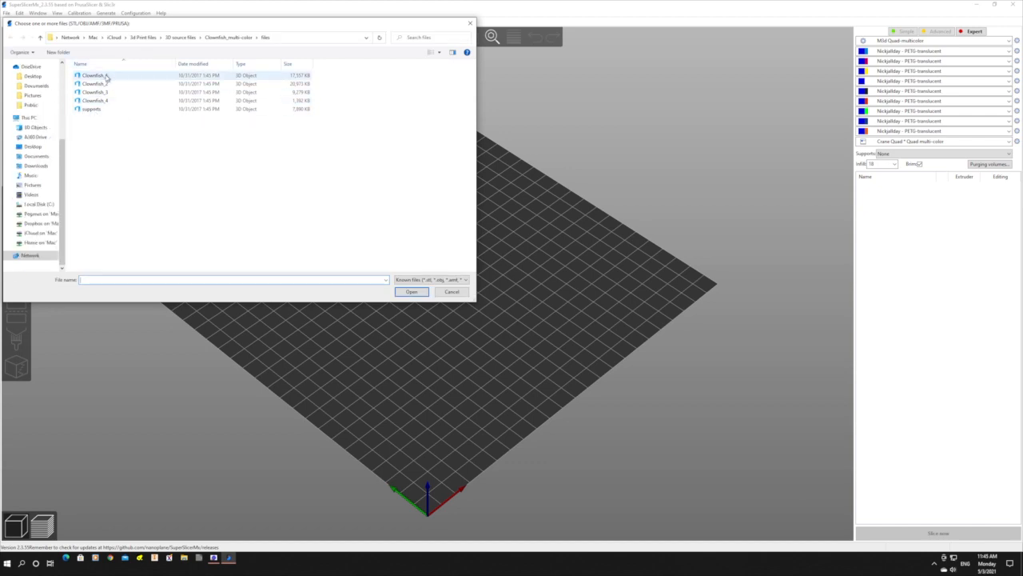
left_click_drag(107, 75, 108, 102)
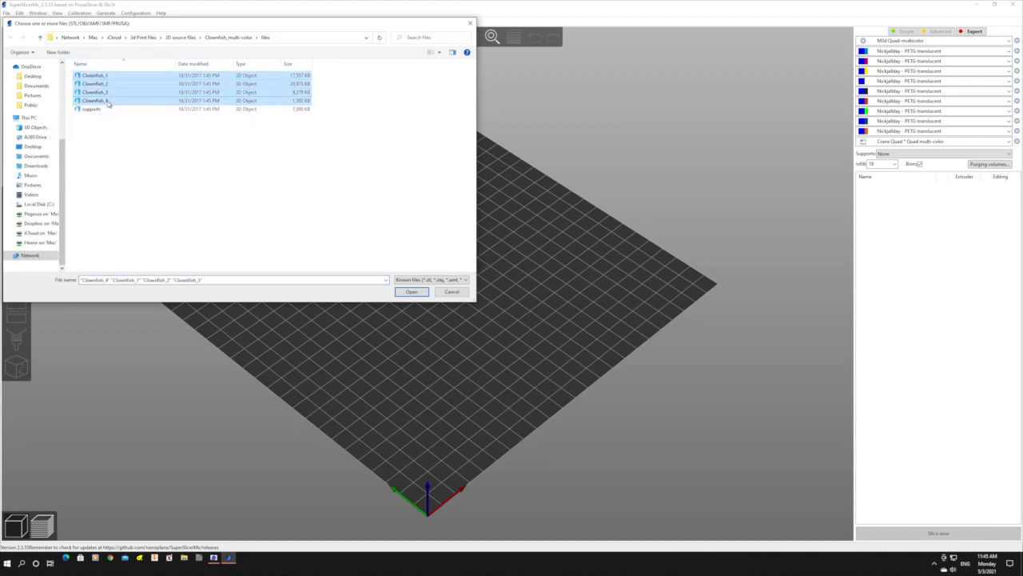
left_click(412, 291)
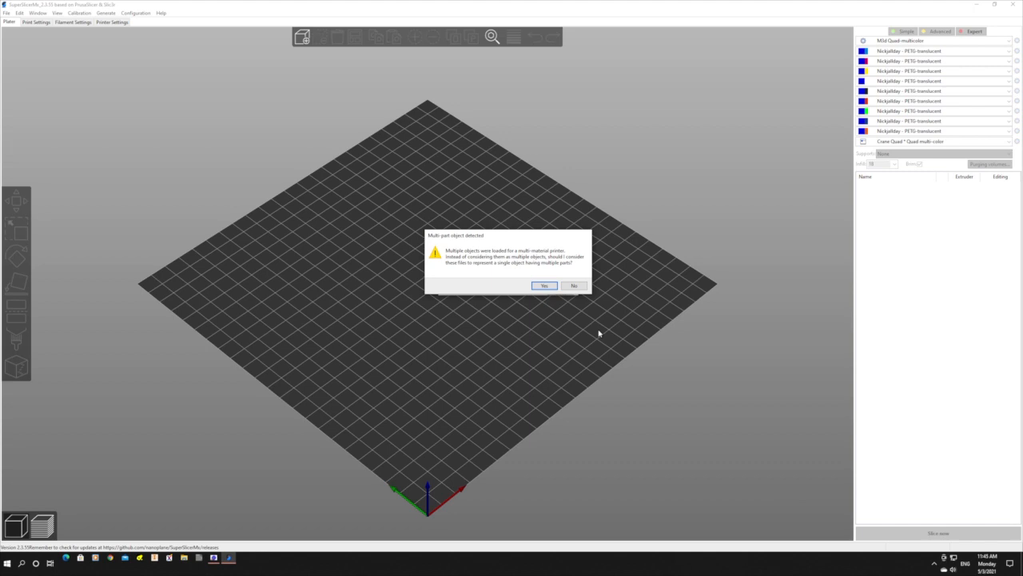
left_click(544, 286)
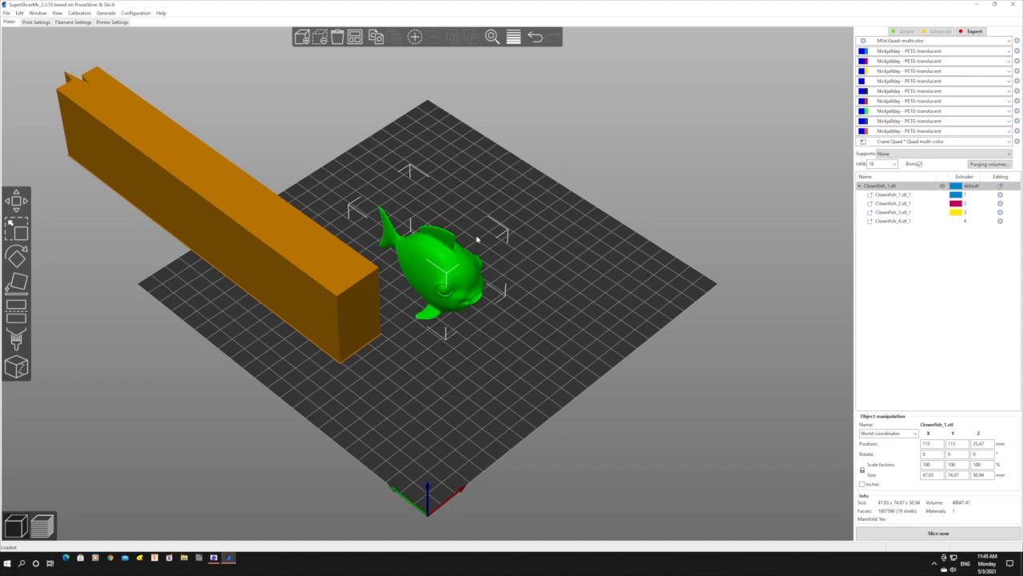
left_click(543, 341)
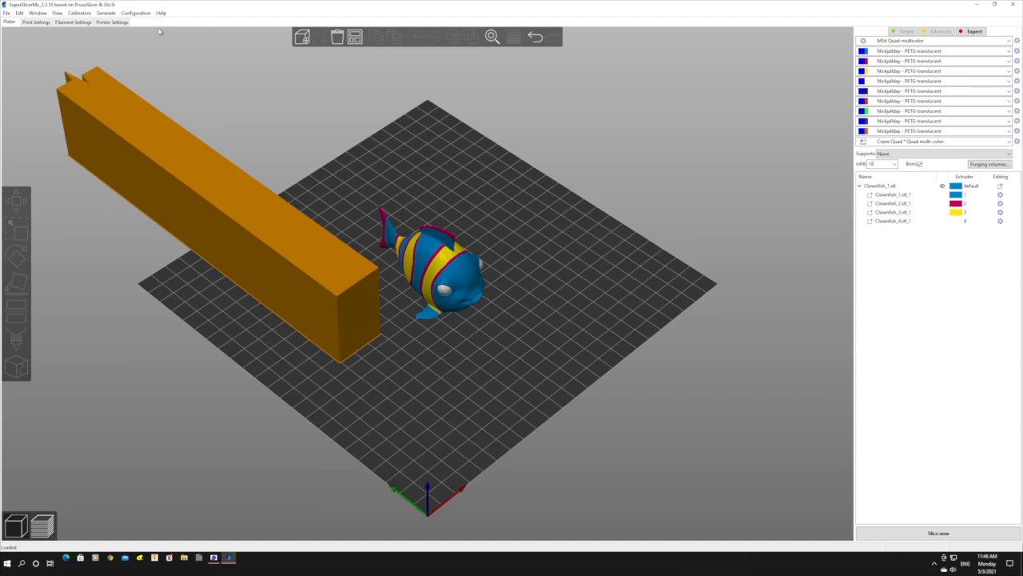
Switch the printer preset to Quad multi-color-Pallette and return to the build plate.
left_click(112, 23)
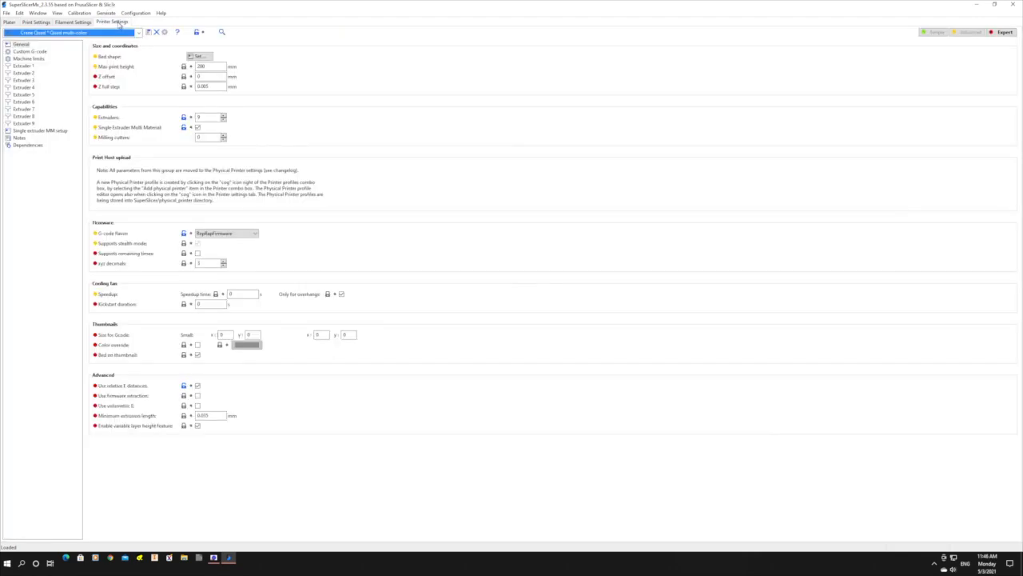
left_click(138, 33)
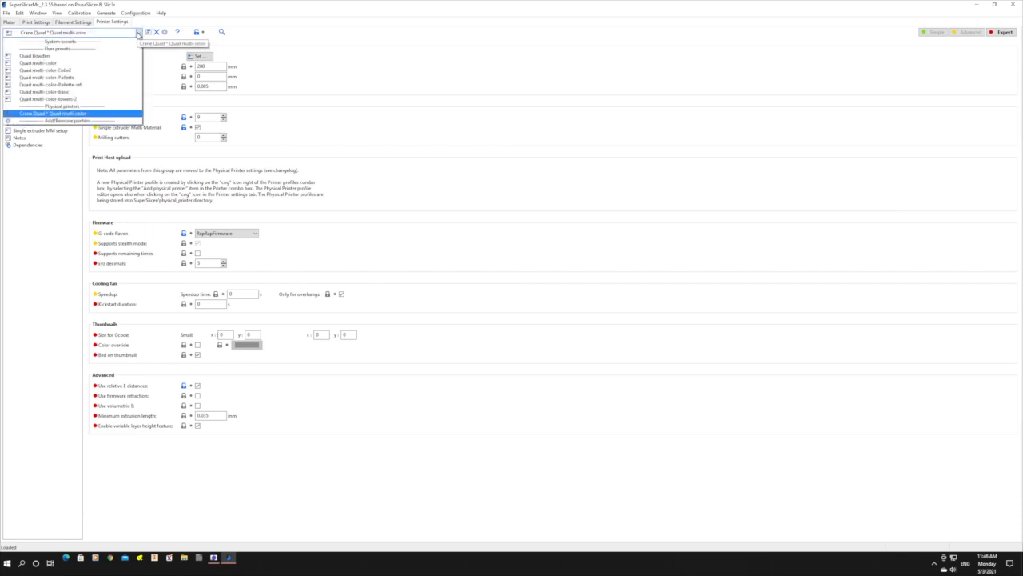
left_click(90, 78)
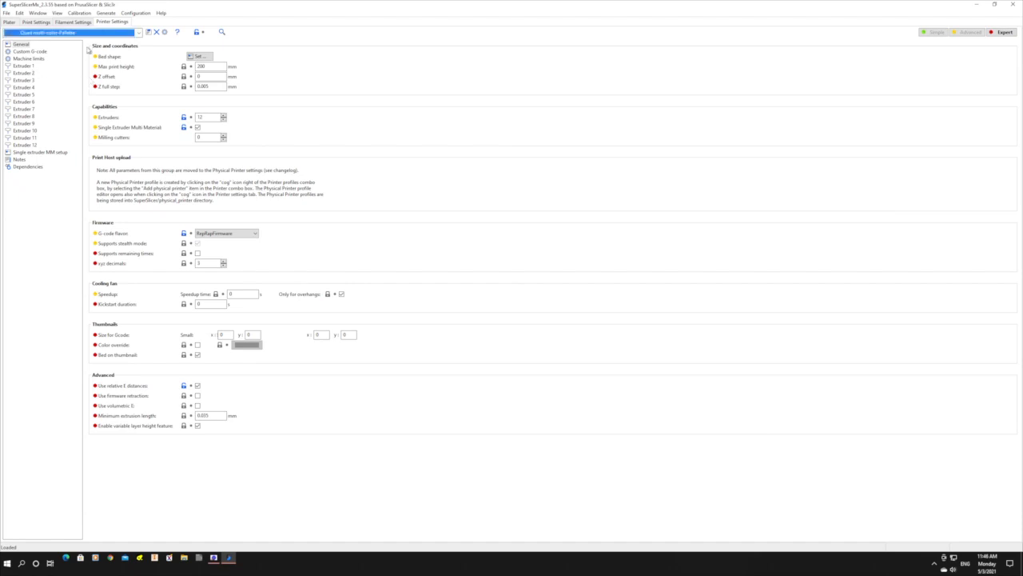
left_click(9, 22)
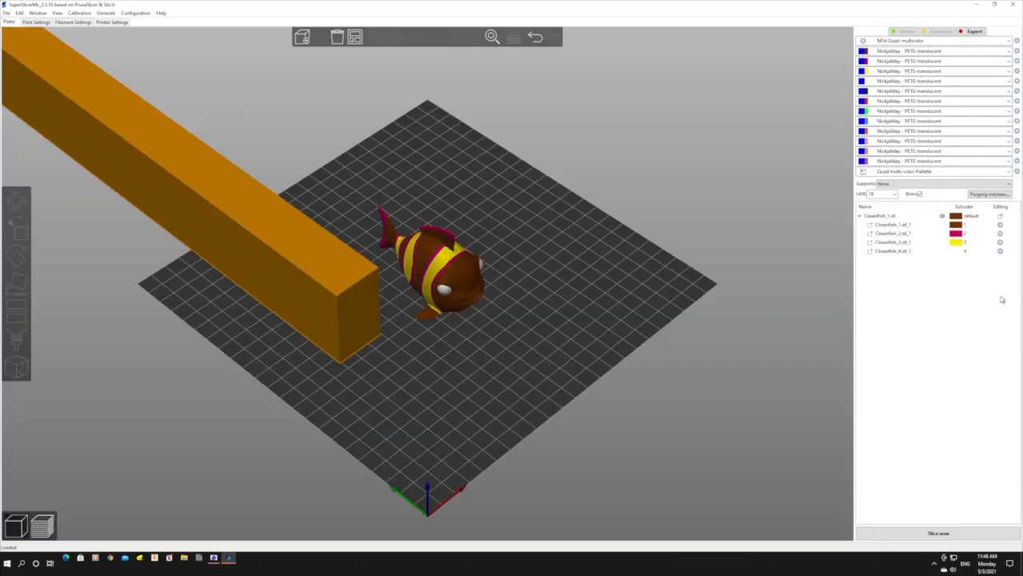
Assign extruder 4 to the Clownfish_1 body part.
left_click(896, 224)
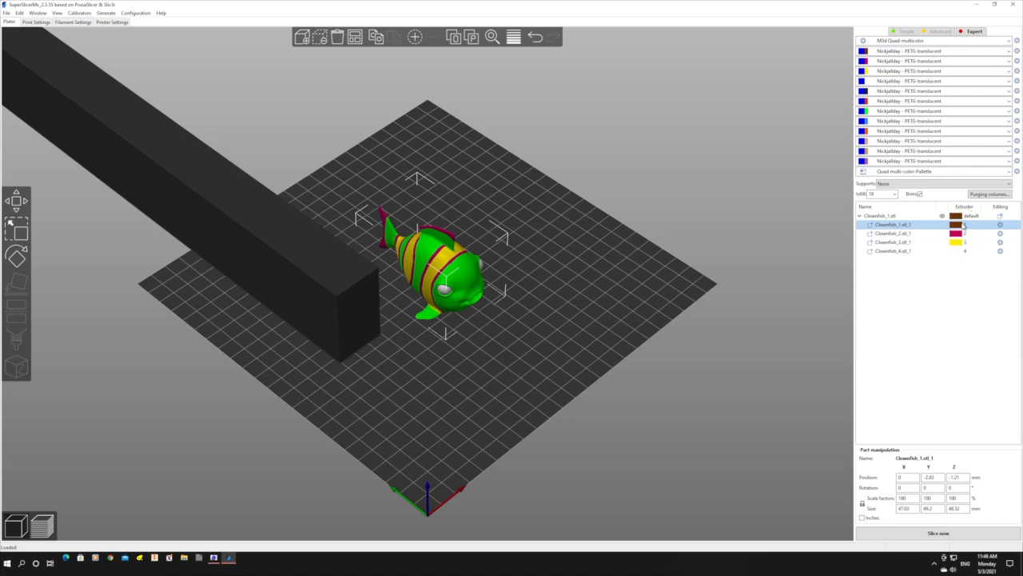
left_click(966, 228)
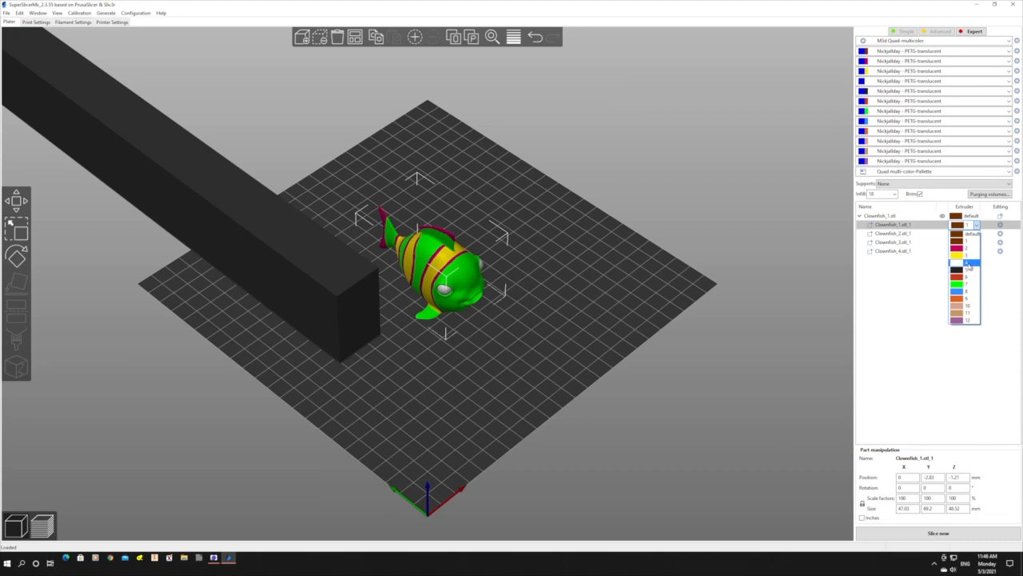
left_click(968, 263)
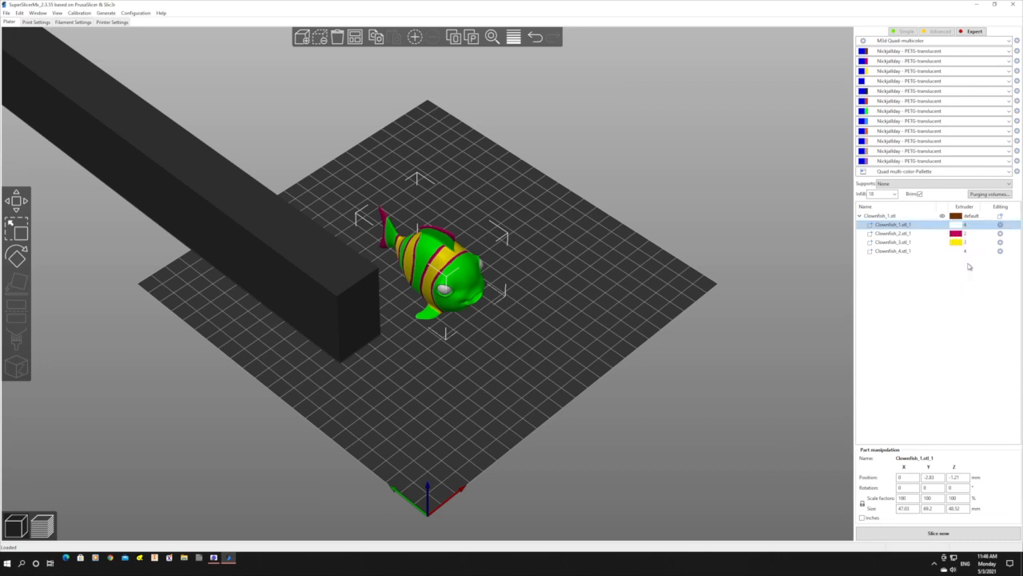
Check which areas the other clownfish parts cover, assign extruder 8 to the Clownfish_4 eyes, and slice the model.
left_click(914, 234)
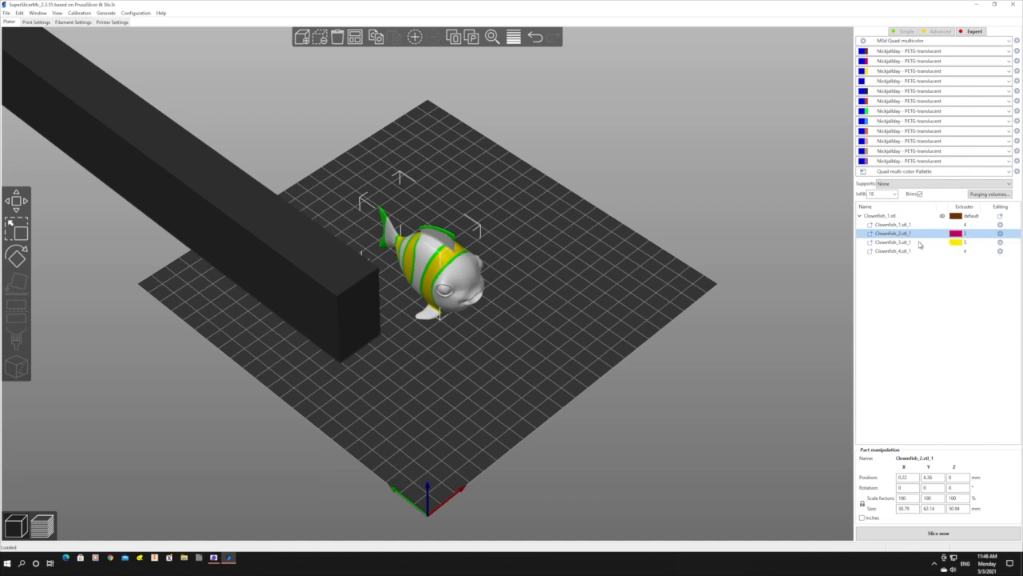
left_click(920, 243)
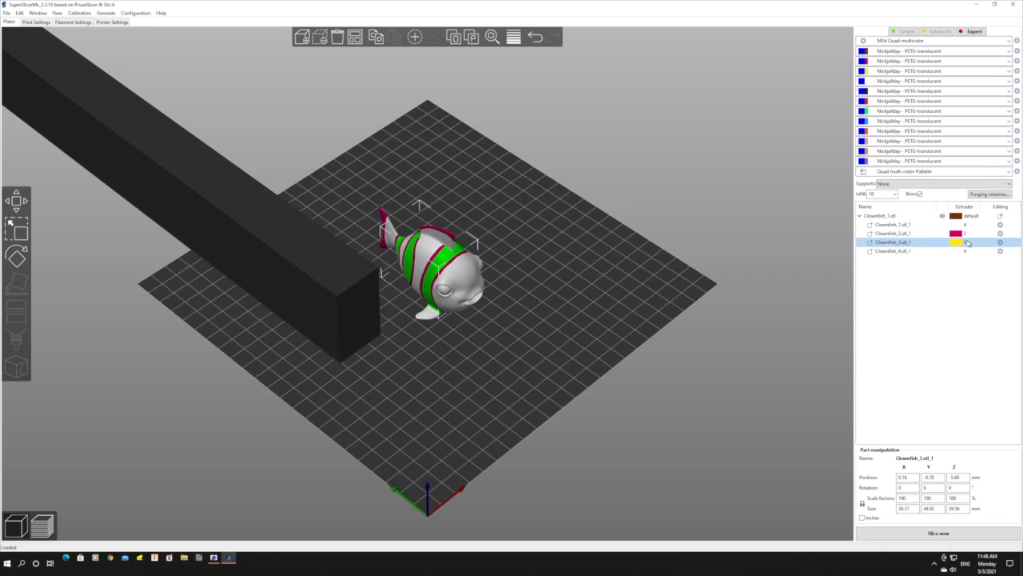
left_click(915, 252)
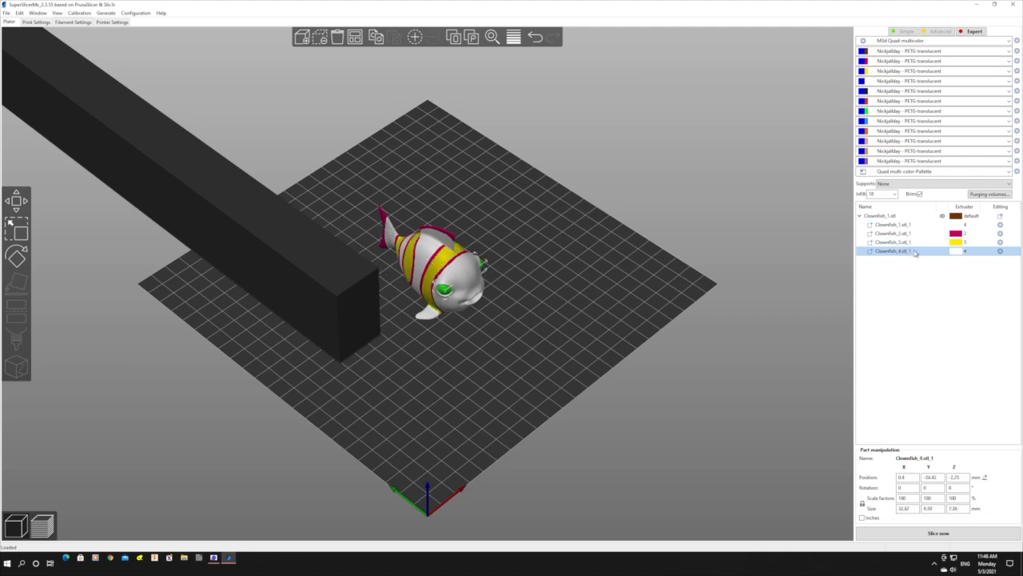
left_click(960, 251)
left_click(976, 252)
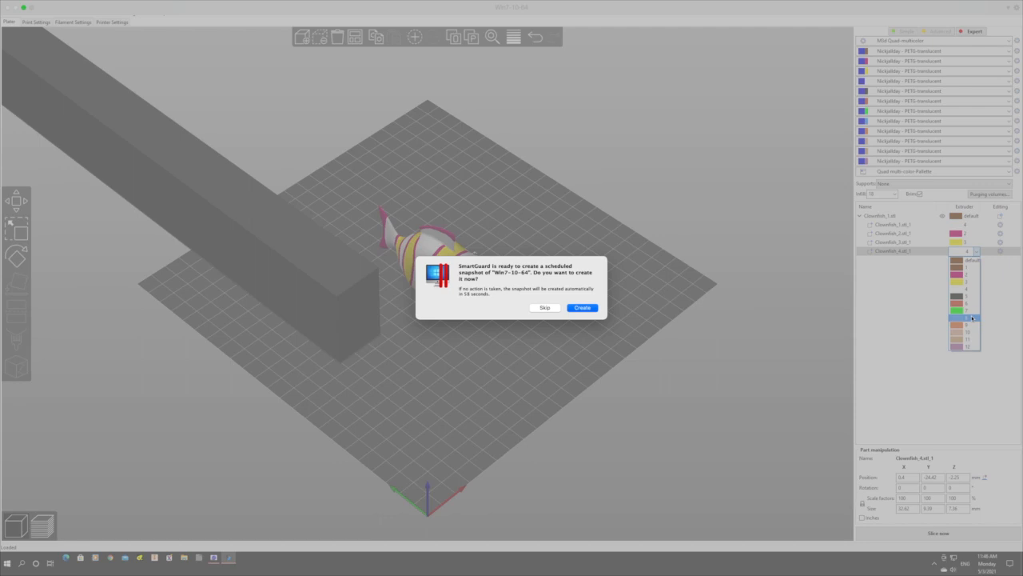
left_click(541, 308)
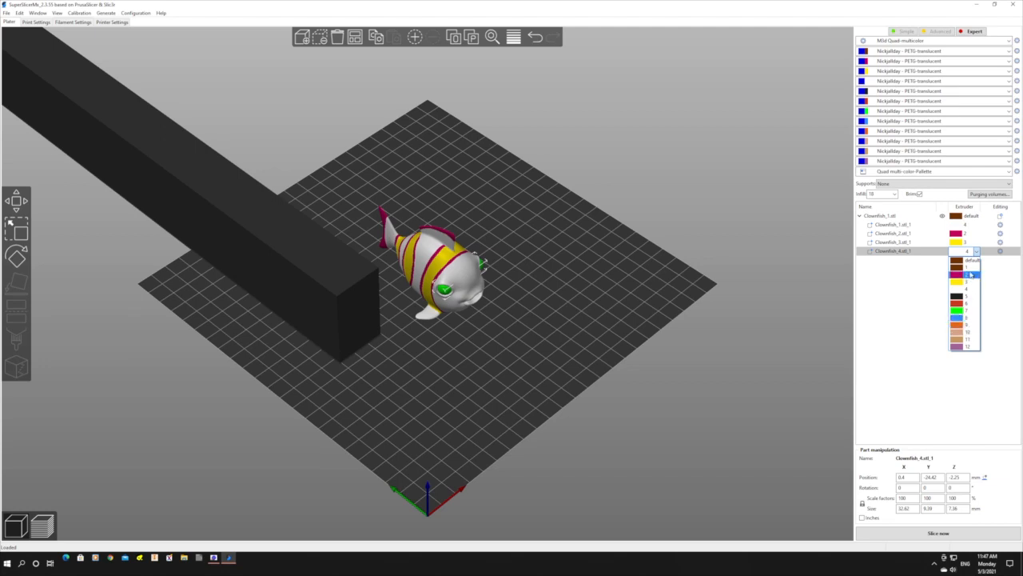
left_click(959, 318)
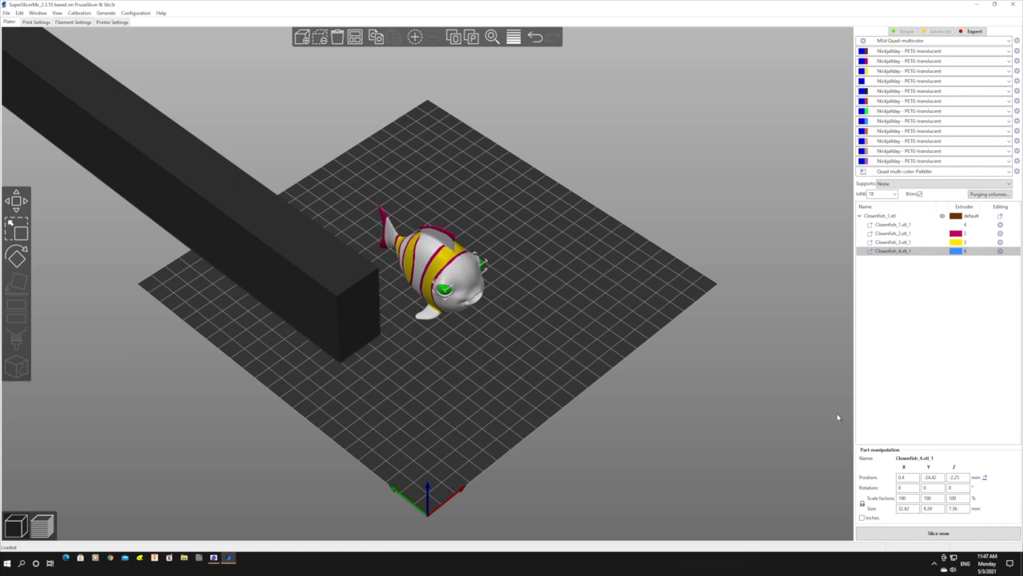
left_click(949, 533)
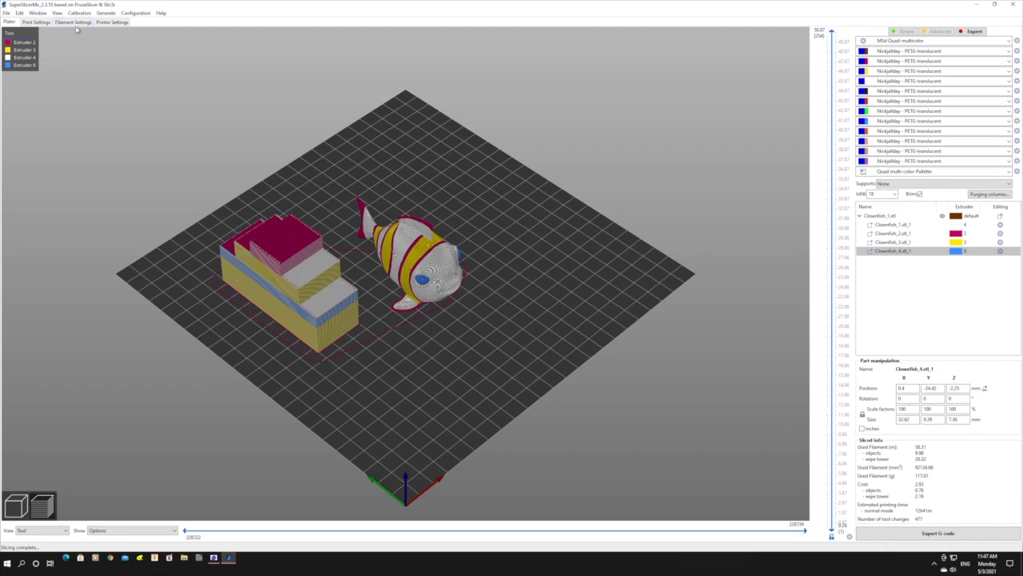
Enable the advanced wiping volume in the printer's single extruder multimaterial setup.
left_click(35, 22)
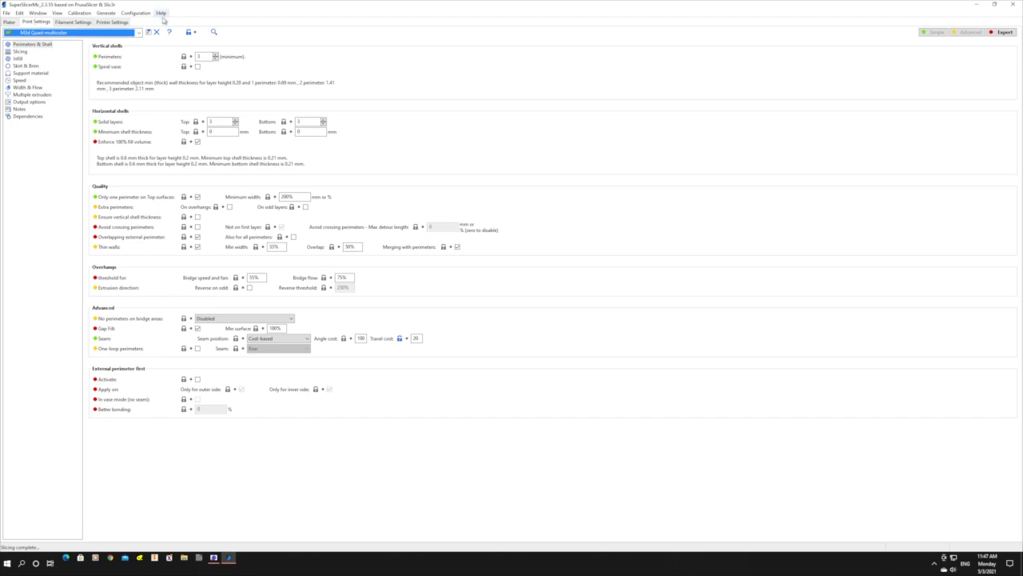
left_click(113, 22)
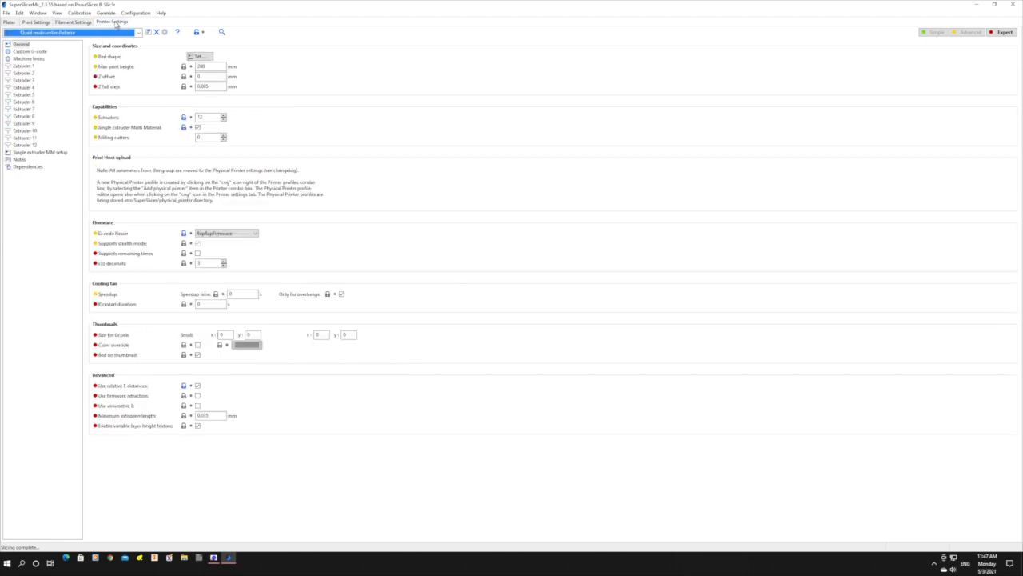
left_click(40, 152)
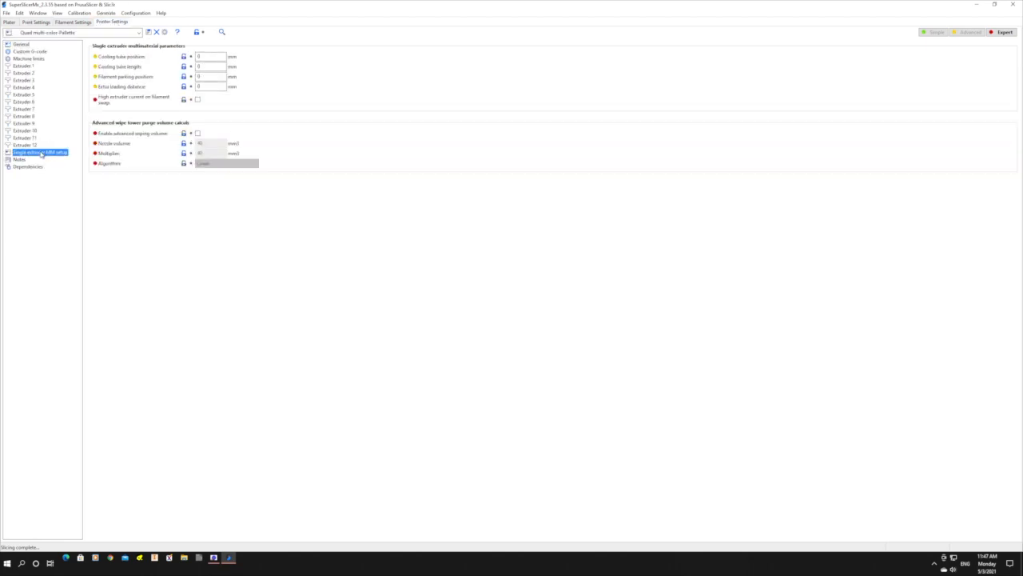
left_click(198, 134)
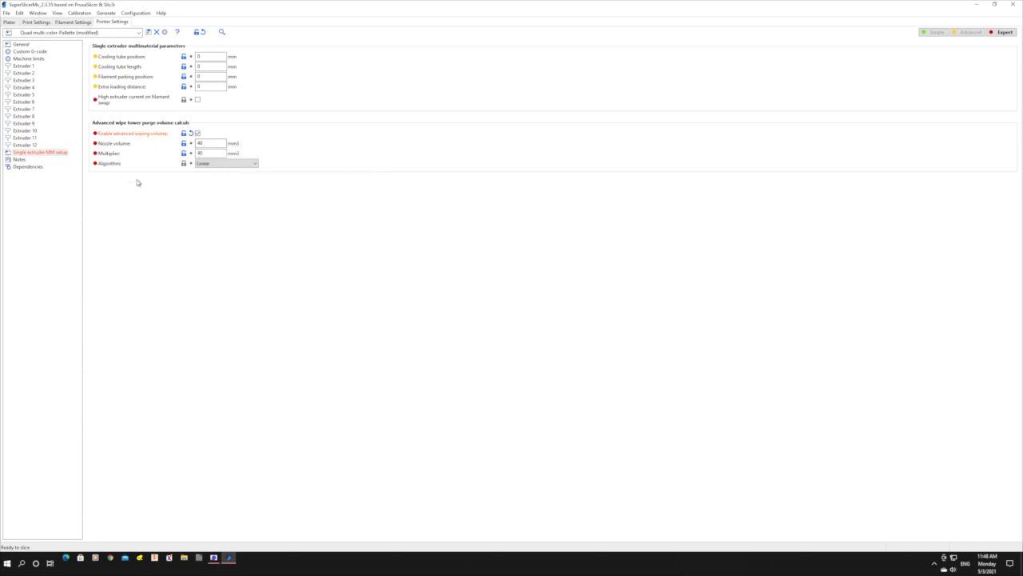
Slice the clownfish again with the advanced wiping volume and inspect the wipe tower and fish up close in the preview.
left_click(9, 22)
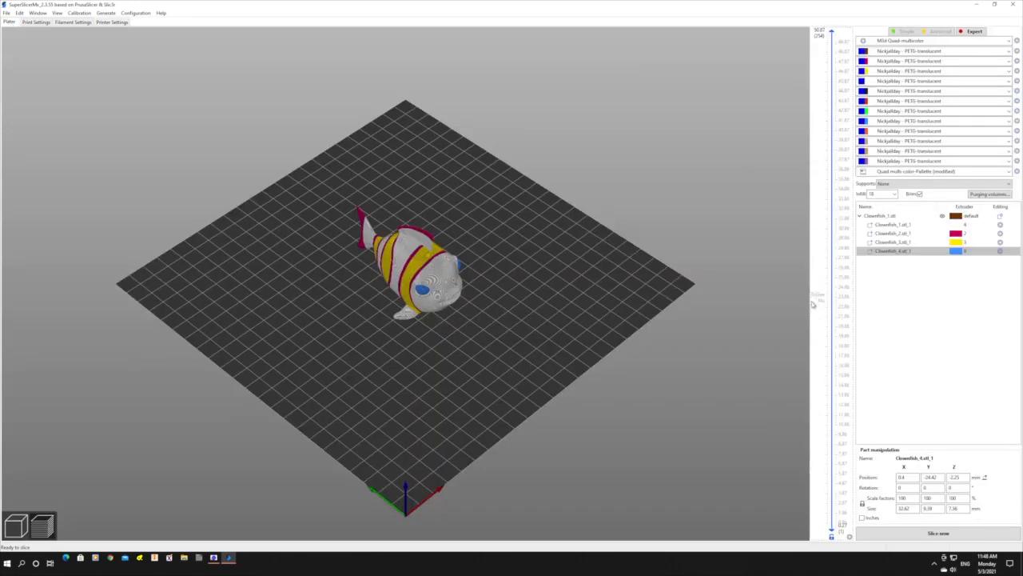
left_click(943, 533)
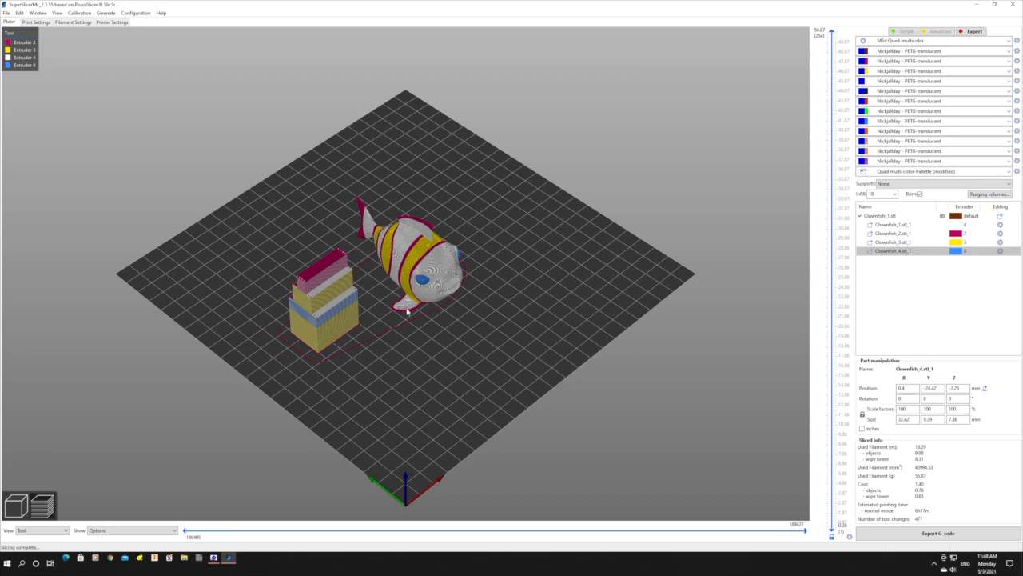
scroll(439, 251, "up", 6)
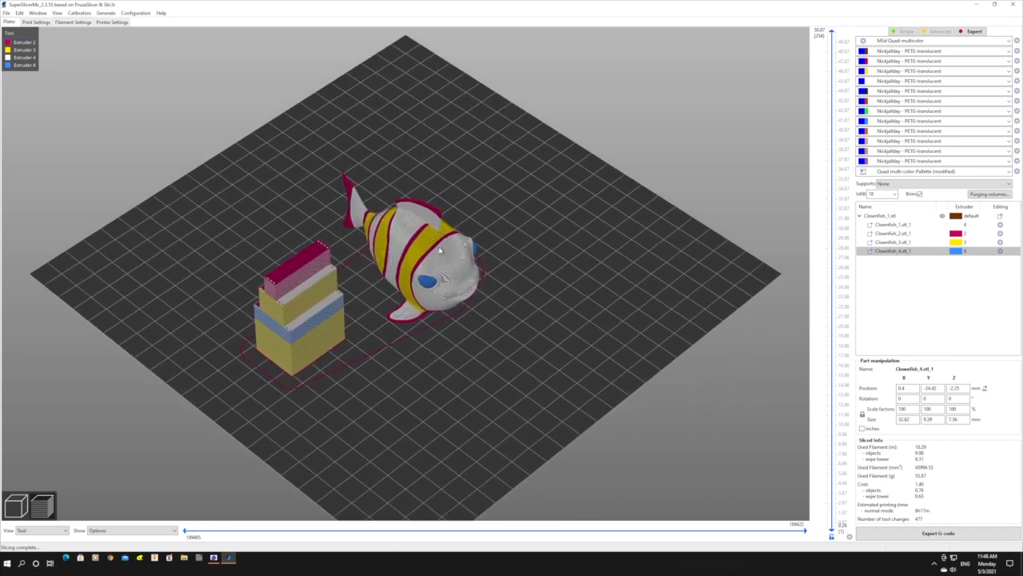
scroll(440, 251, "up", 4)
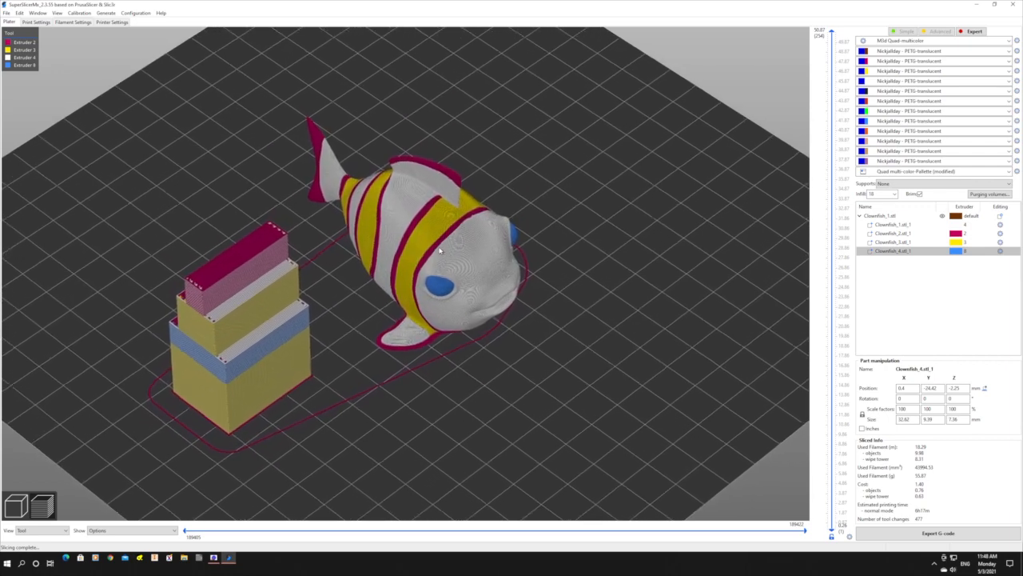
mouse_move(525, 372)
left_mouse_down()
mouse_move(533, 347)
mouse_move(579, 346)
mouse_move(530, 343)
mouse_move(509, 371)
mouse_move(467, 370)
mouse_move(549, 359)
mouse_move(553, 350)
mouse_move(521, 360)
mouse_move(524, 372)
left_mouse_up()
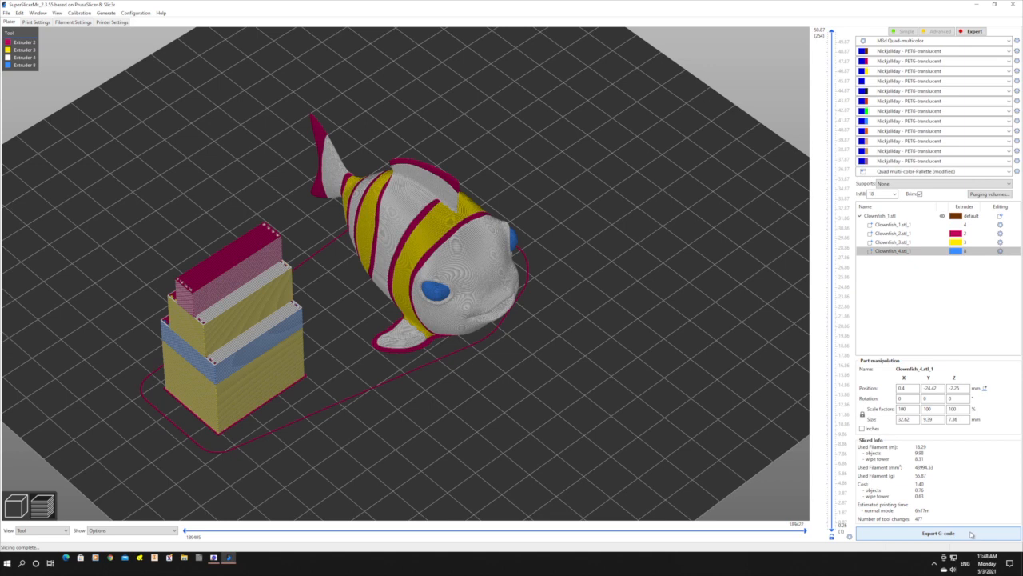
Export the sliced clownfish as G-code file Clownfish_1 to the Desktop, replacing the existing file.
left_click(972, 534)
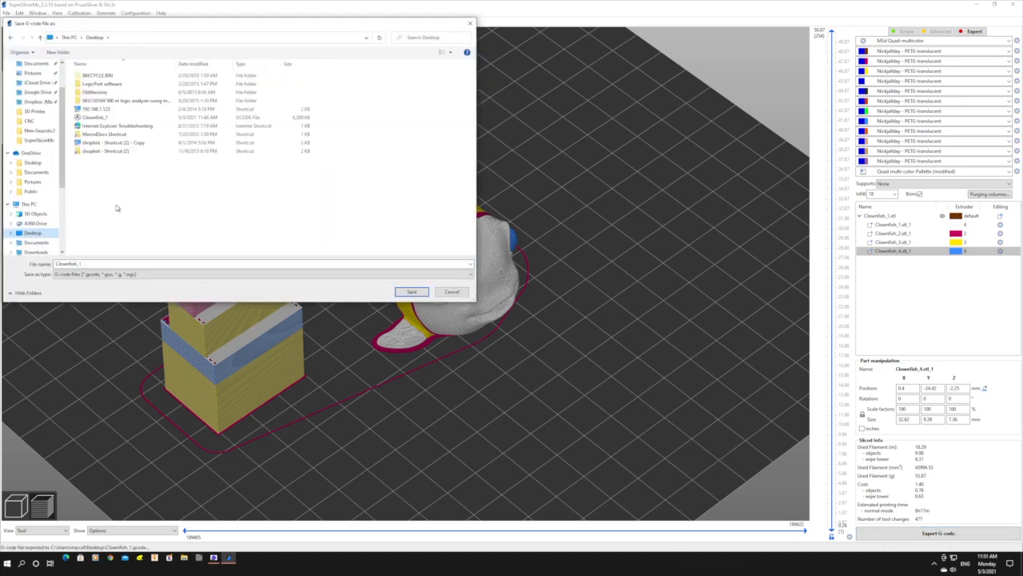
left_click(35, 242)
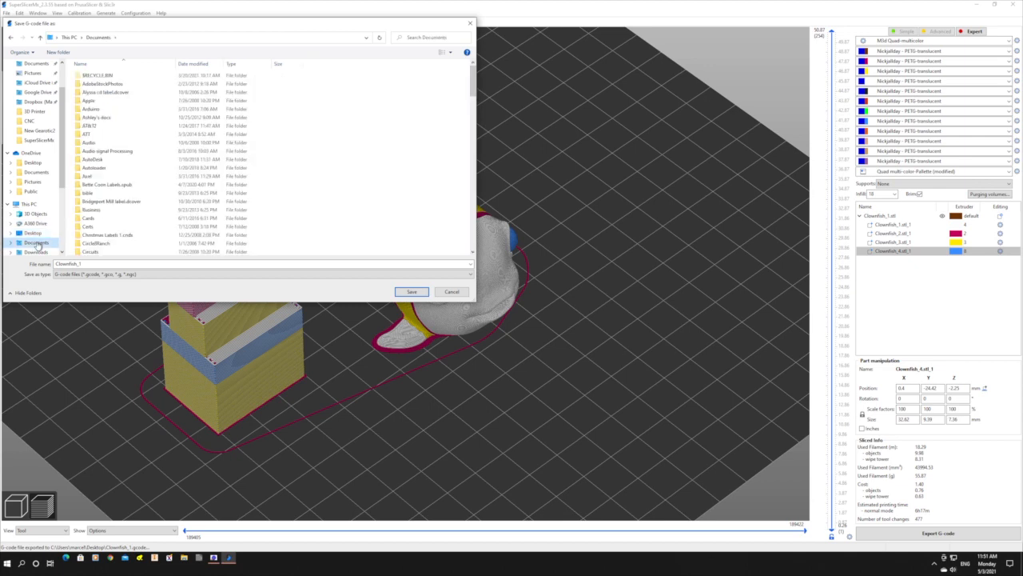
scroll(37, 245, "down", 4)
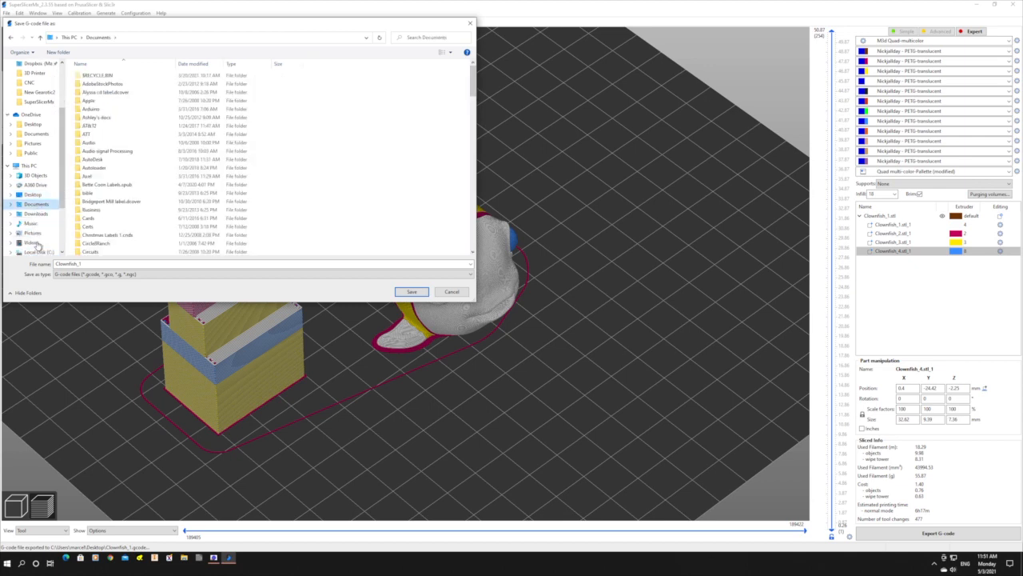
scroll(38, 240, "down", 1)
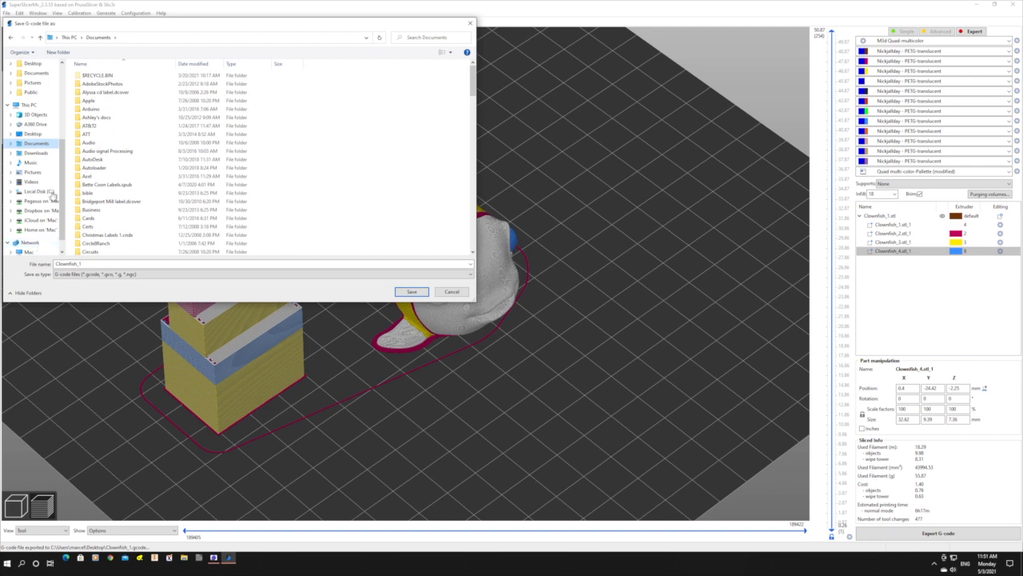
scroll(42, 204, "down", 1)
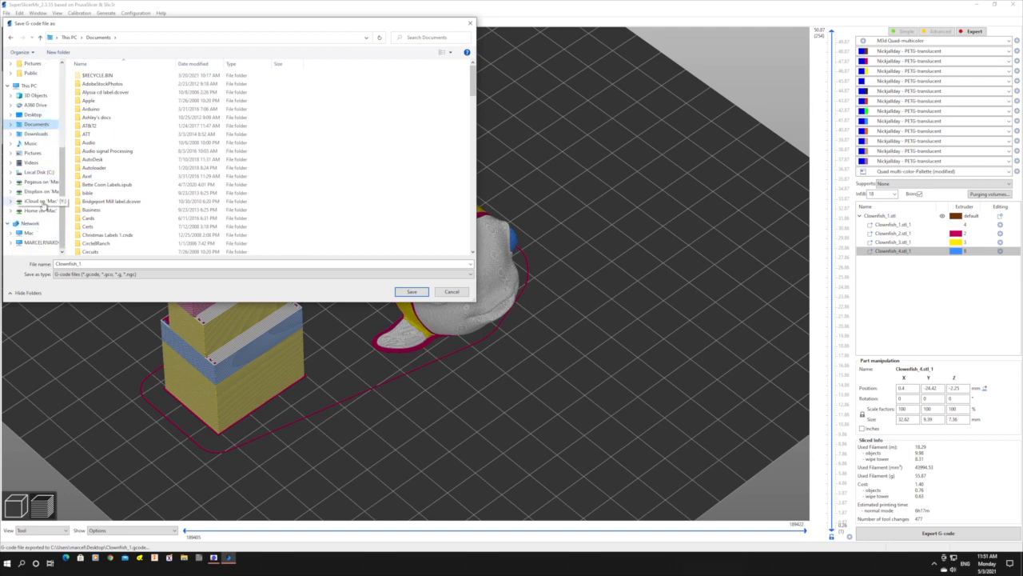
scroll(43, 204, "up", 8)
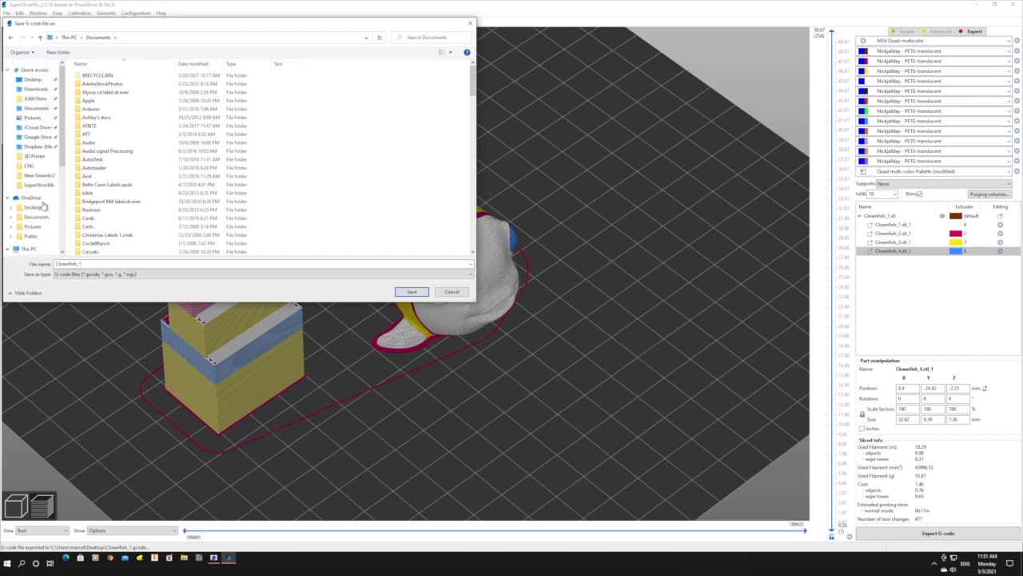
left_click(42, 80)
left_click(411, 292)
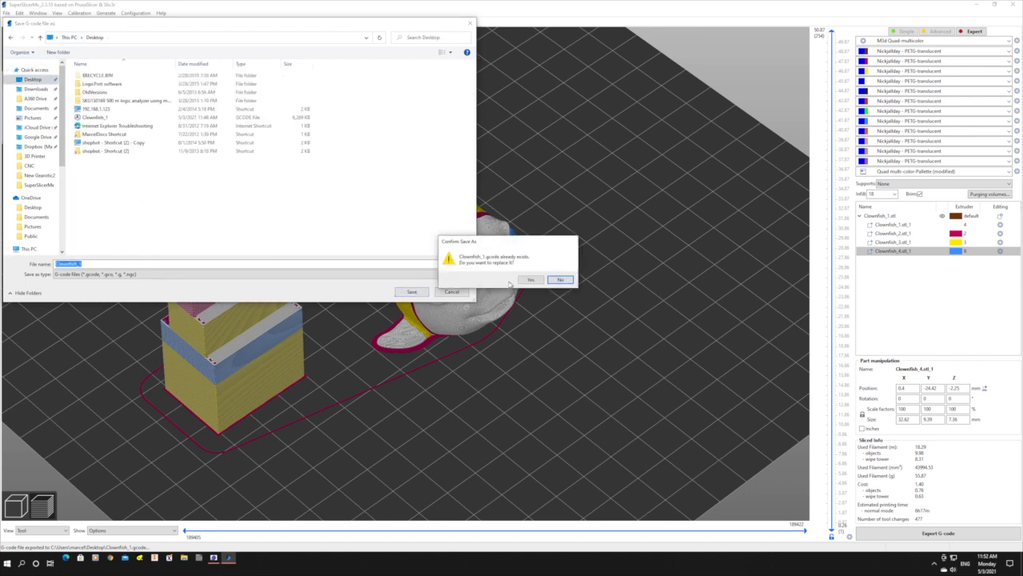
left_click(530, 280)
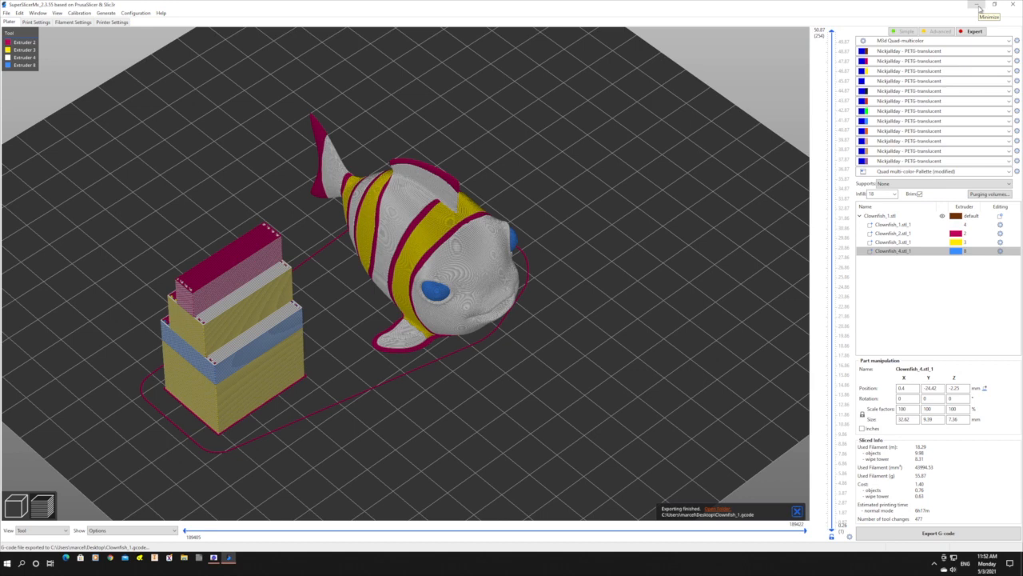
Minimize the slicer, switch to File Explorer, and open the Clownfish_1 G-code file from the Desktop folder in Notepad.
left_click(977, 5)
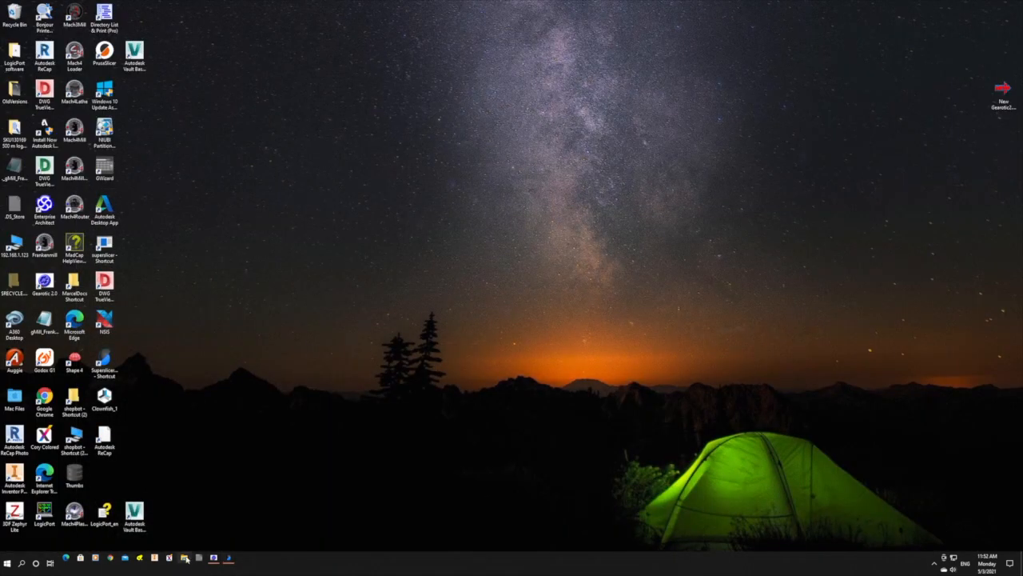
left_click(184, 561)
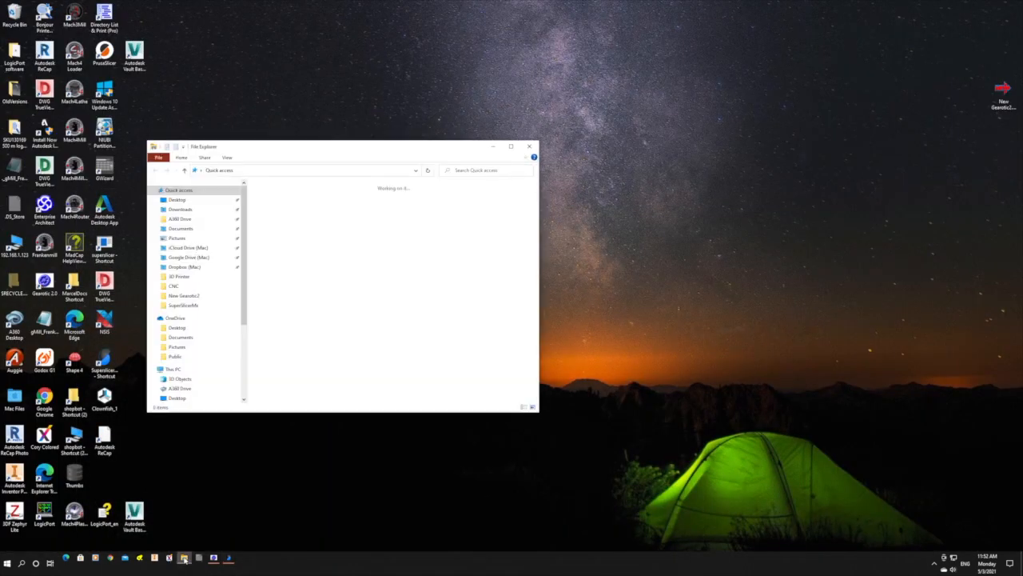
left_click(200, 200)
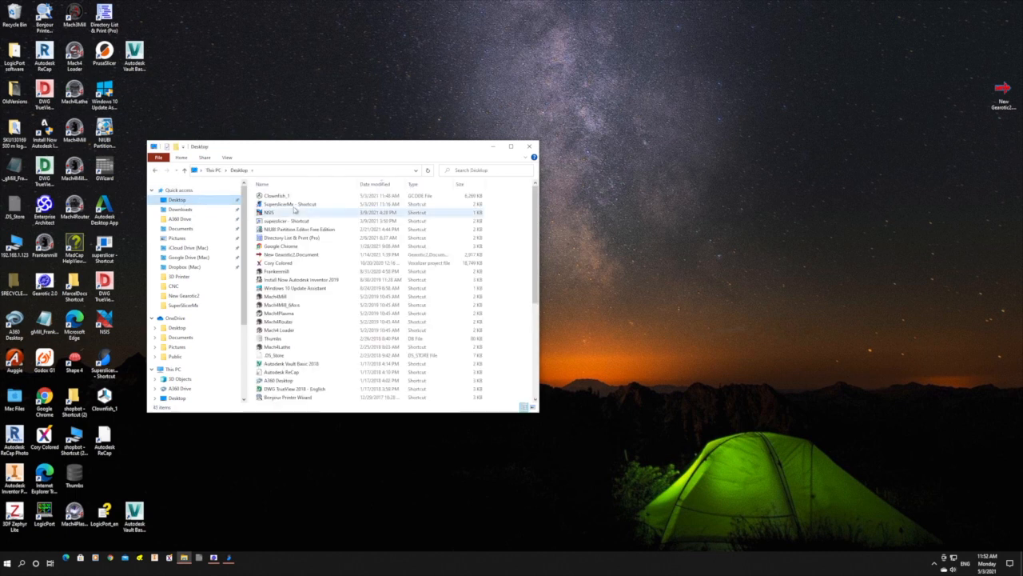
left_click(281, 197)
double_click(282, 197)
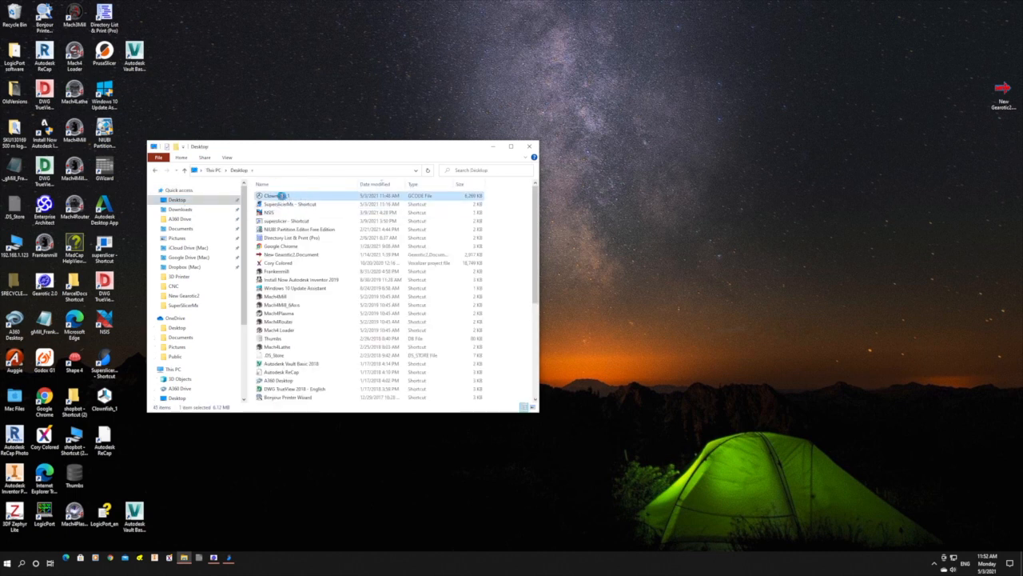
right_click(282, 196)
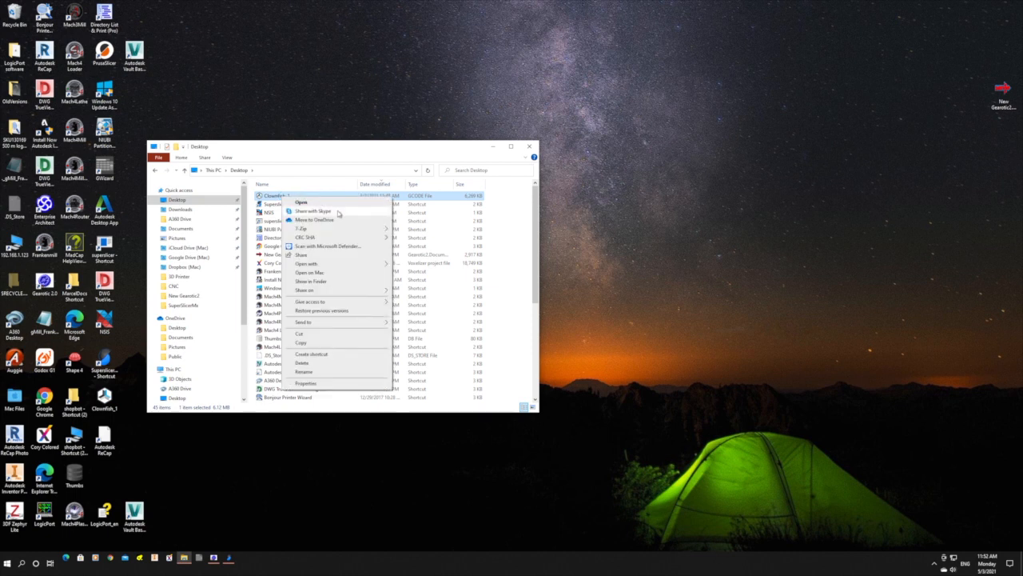
mouse_move(323, 306)
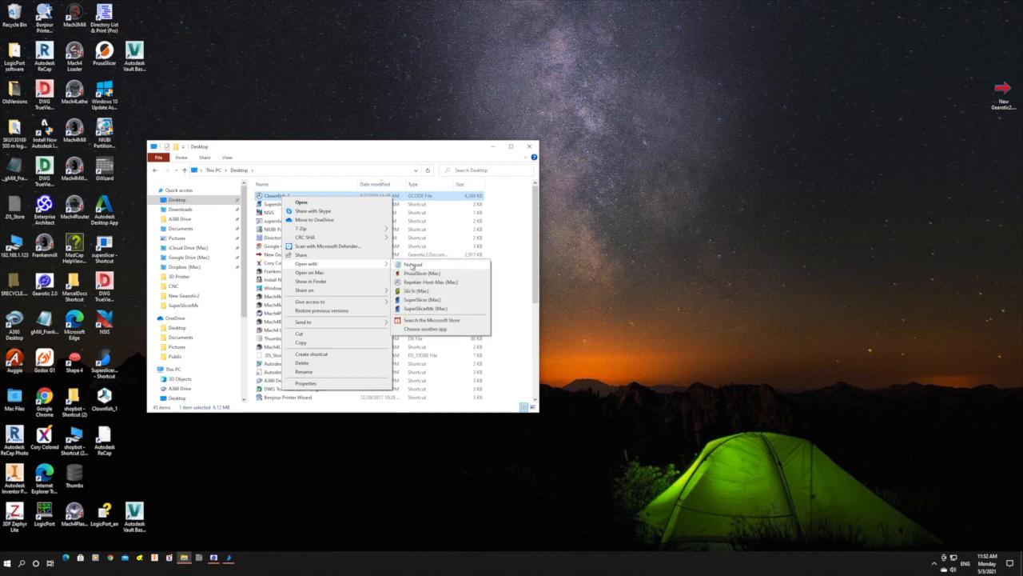
left_click(413, 264)
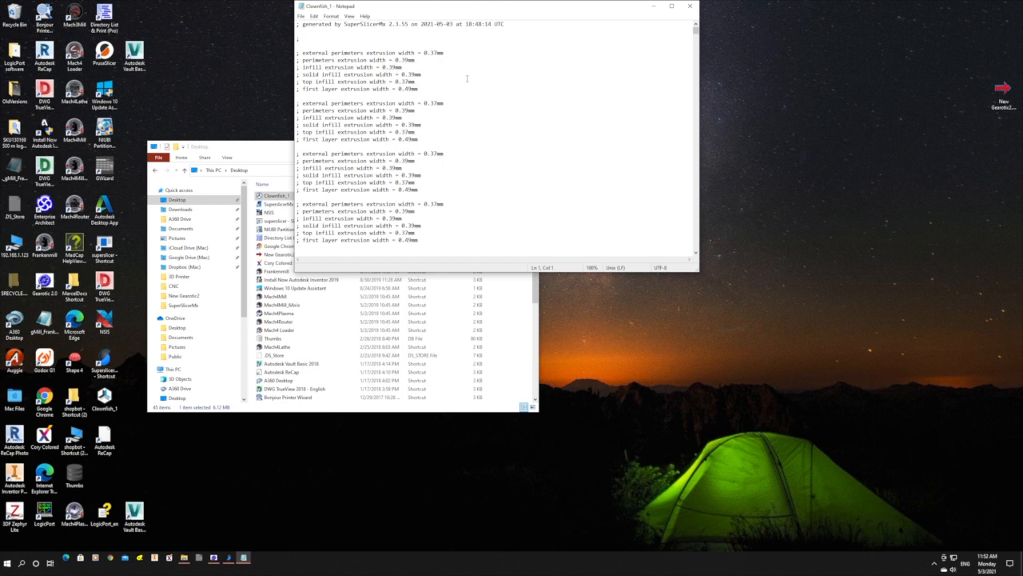
Read the G-code header's virtual tool definitions, mix ratios, standby temperatures and start sequence up to the wipe tower brim.
scroll(464, 84, "down", 3)
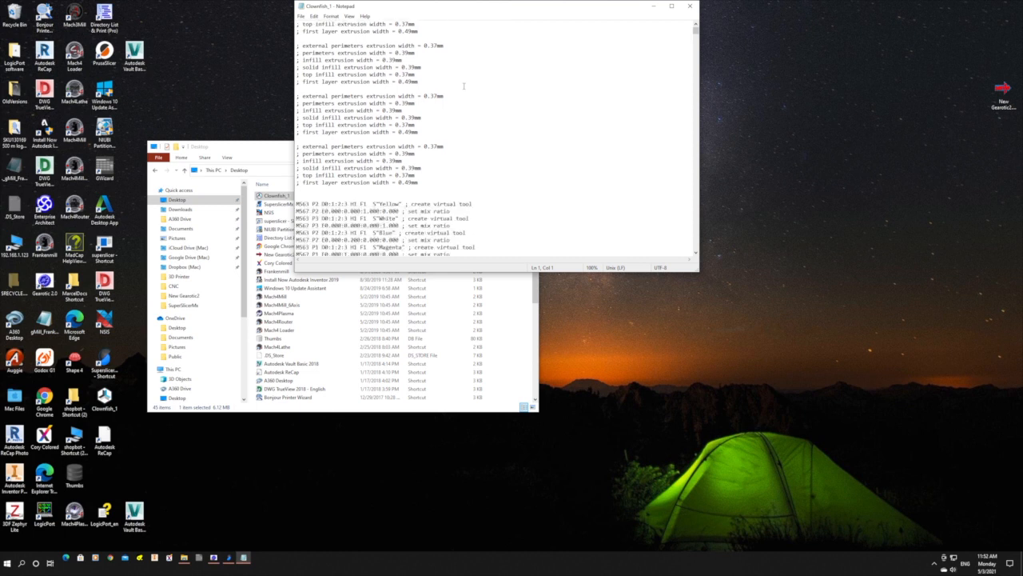
scroll(430, 161, "down", 6)
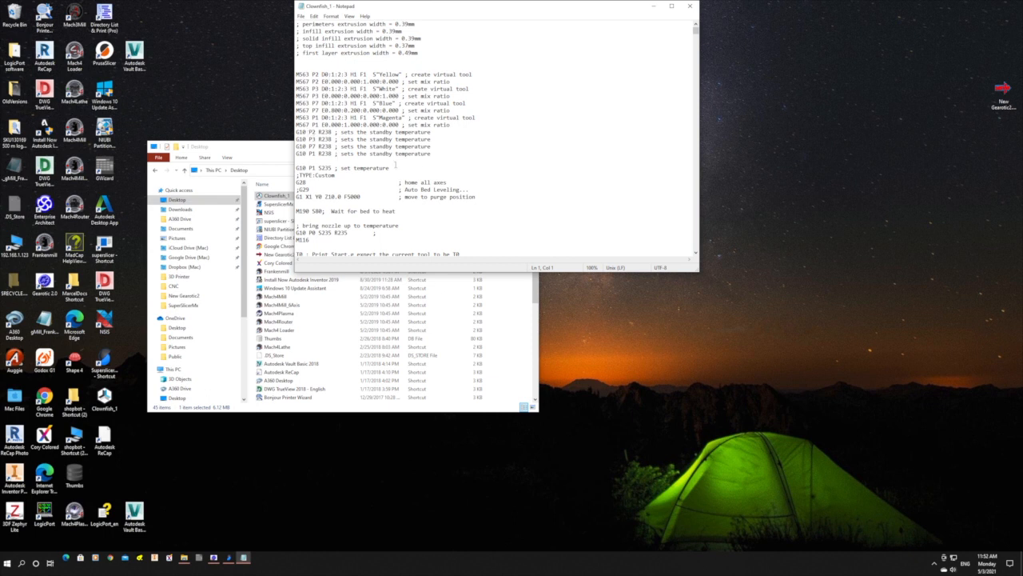
scroll(424, 213, "down", 3)
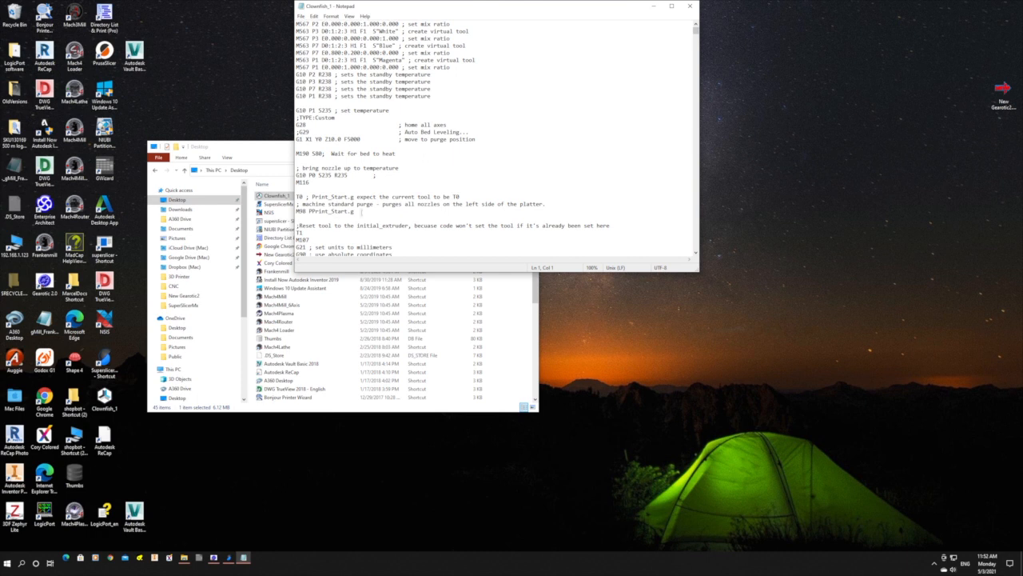
scroll(344, 216, "down", 7)
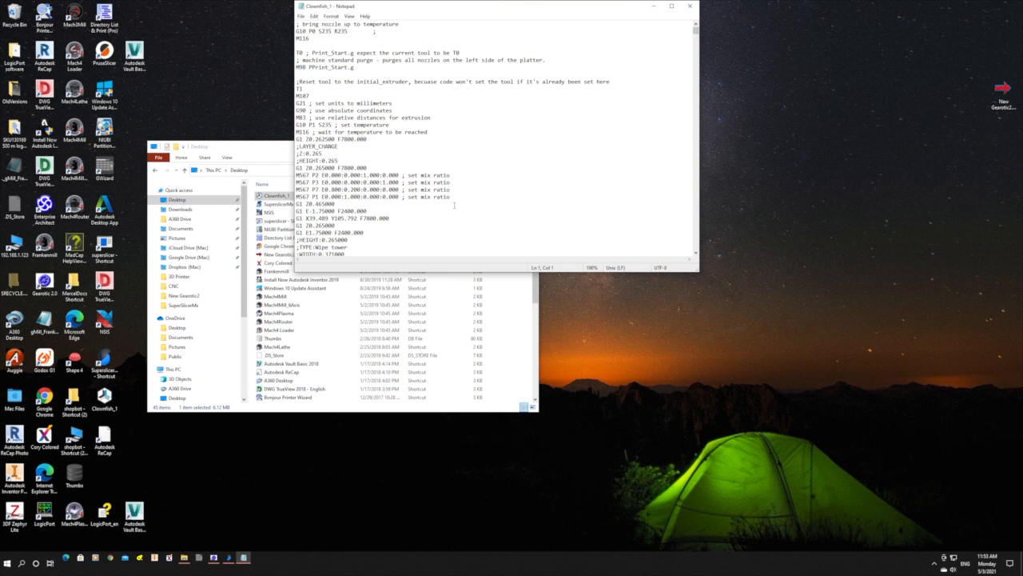
scroll(454, 205, "down", 2)
scroll(455, 206, "down", 5)
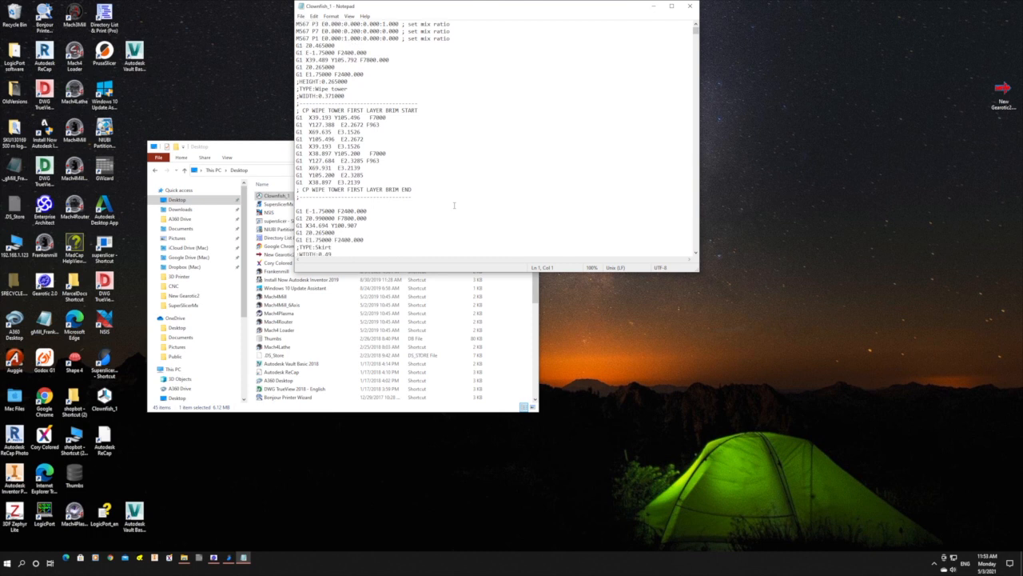
Look through the first-layer G-code from the wipe tower brim and skirt to the external perimeter moves.
scroll(456, 204, "down", 2)
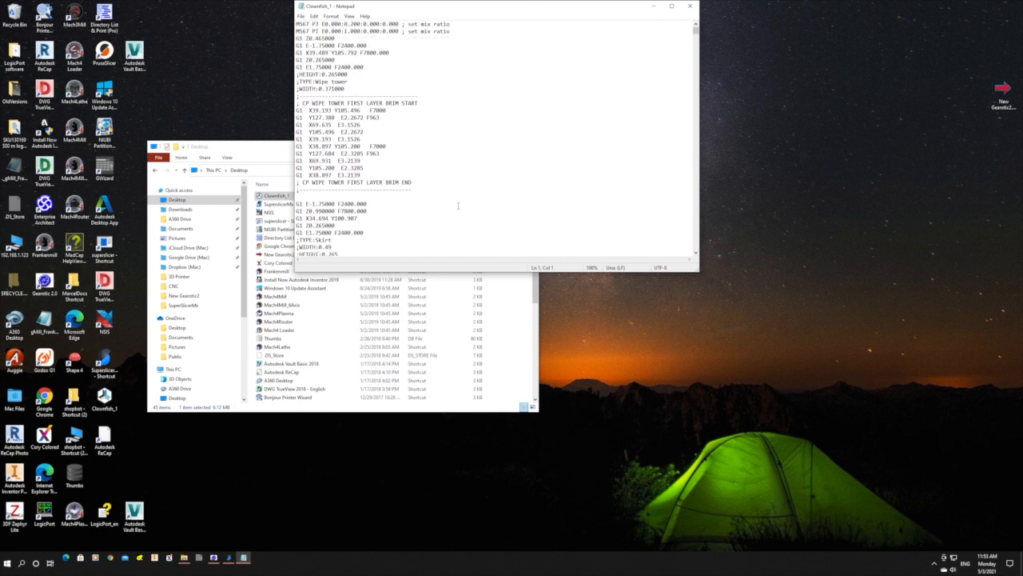
scroll(458, 206, "down", 4)
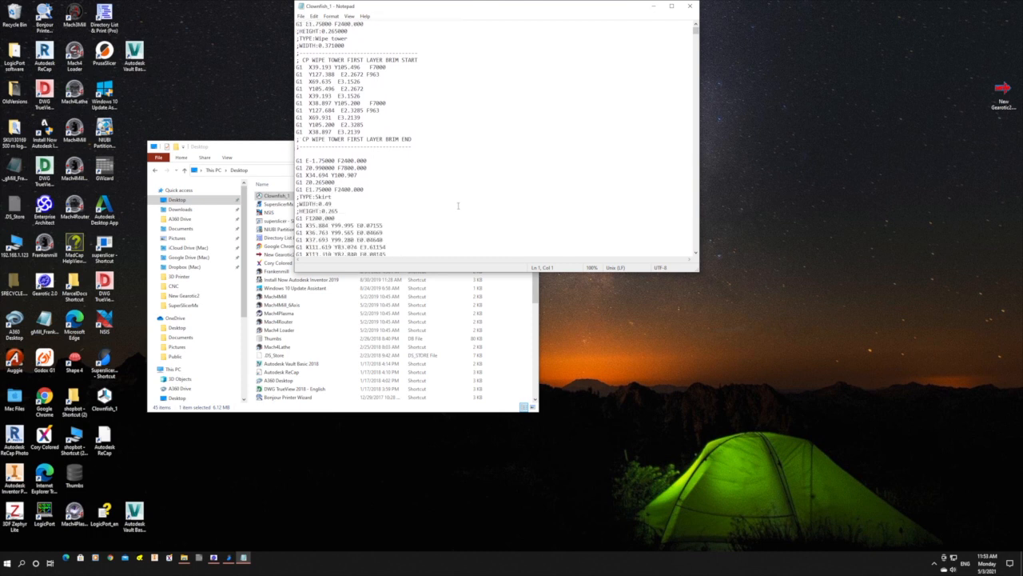
scroll(458, 205, "down", 8)
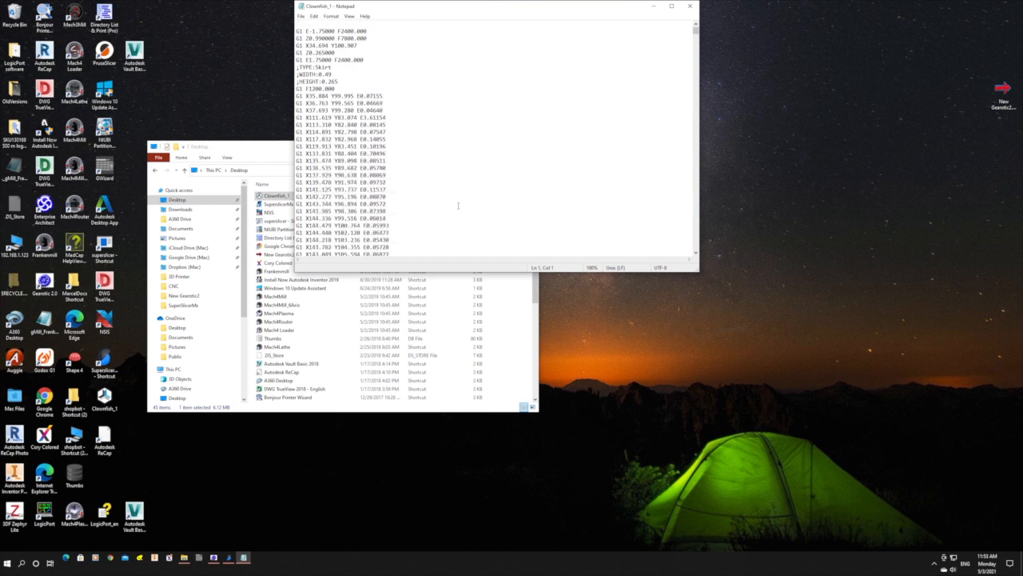
scroll(458, 205, "down", 10)
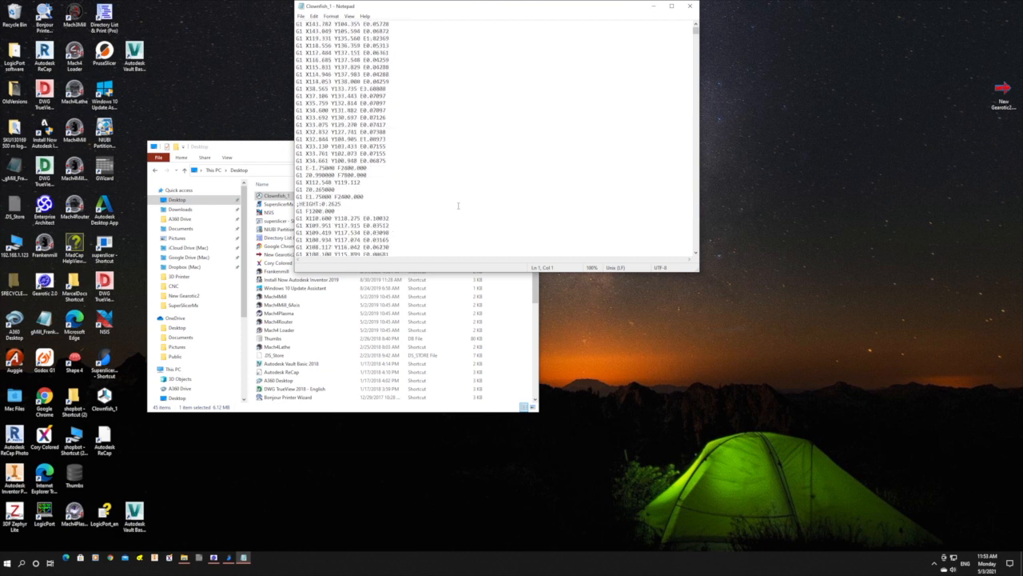
scroll(459, 205, "down", 12)
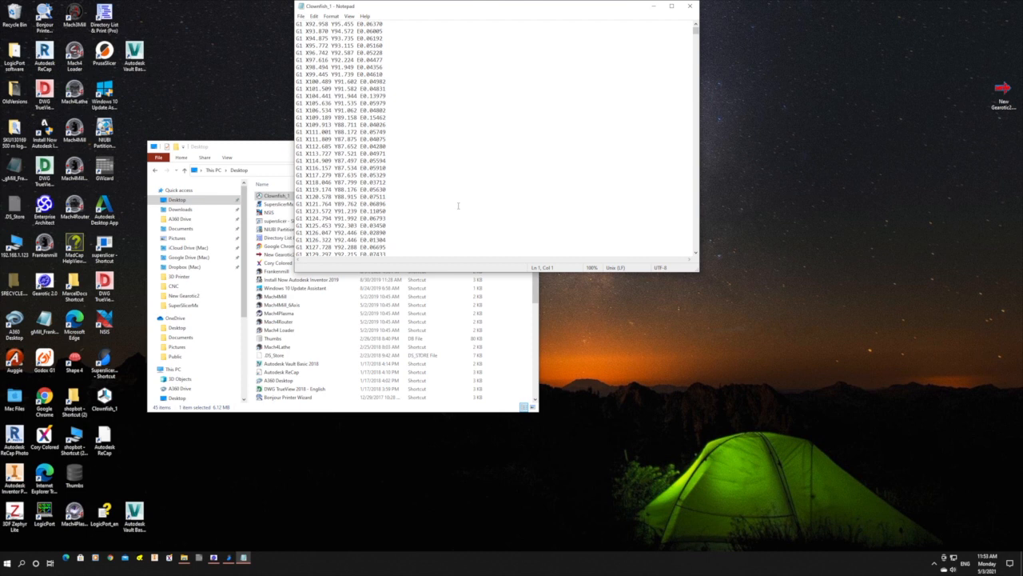
scroll(458, 206, "down", 10)
scroll(458, 206, "down", 10)
scroll(458, 206, "down", 5)
scroll(458, 205, "down", 4)
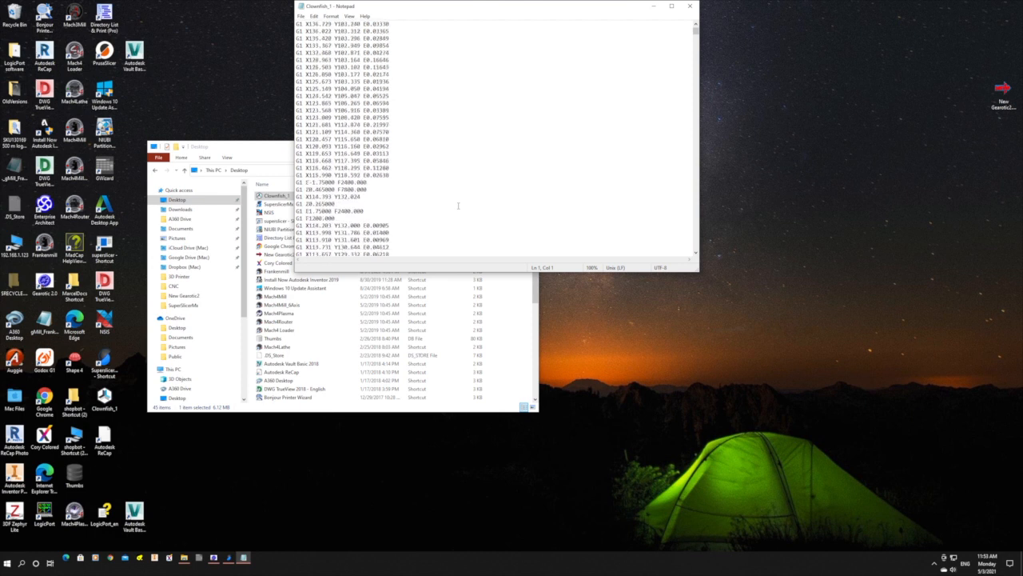
scroll(458, 205, "down", 8)
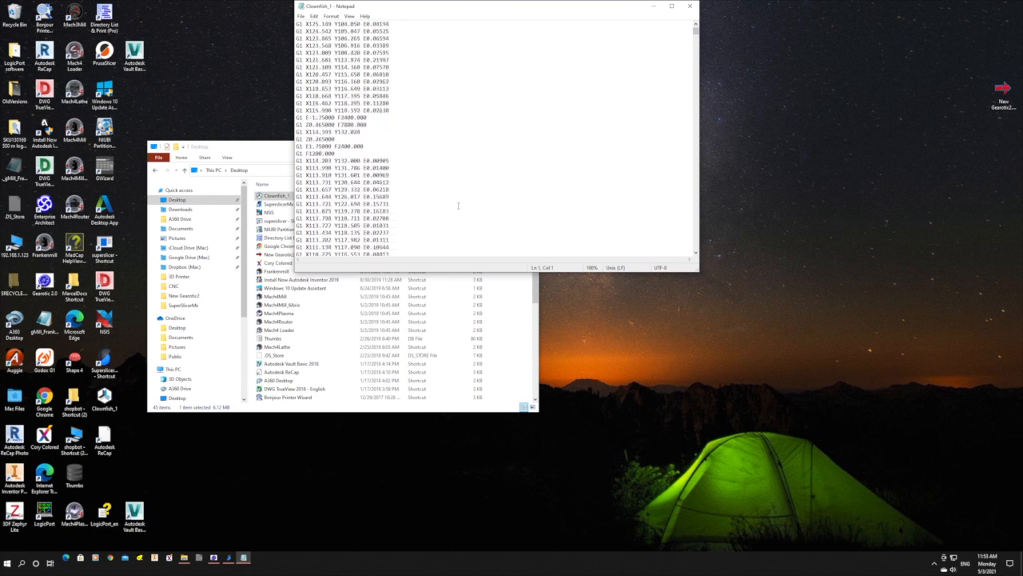
scroll(458, 206, "down", 10)
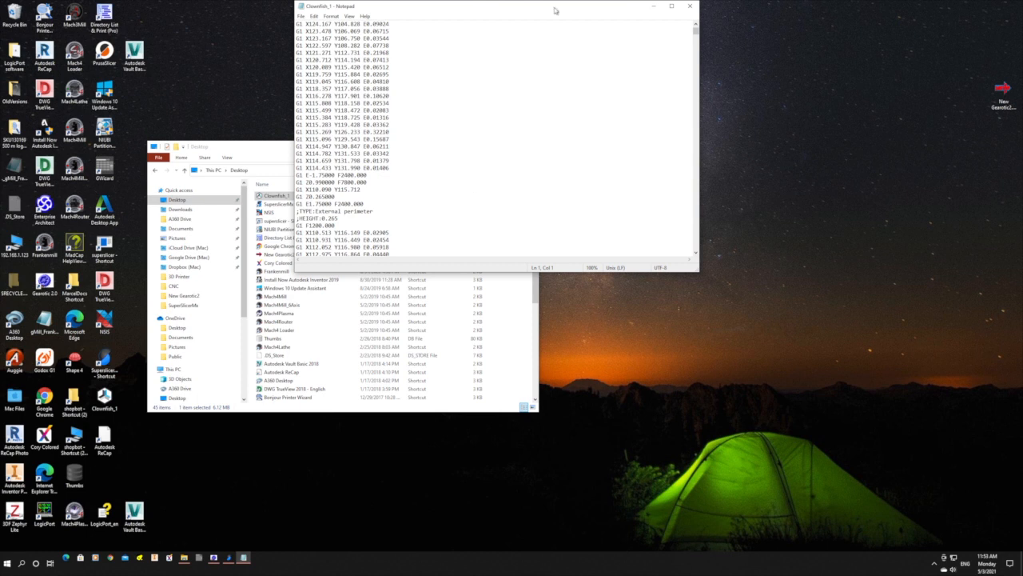
Close the G-code file in Notepad and reposition the File Explorer window showing the Desktop folder.
left_click(509, 6)
left_click_drag(509, 7, 575, 122)
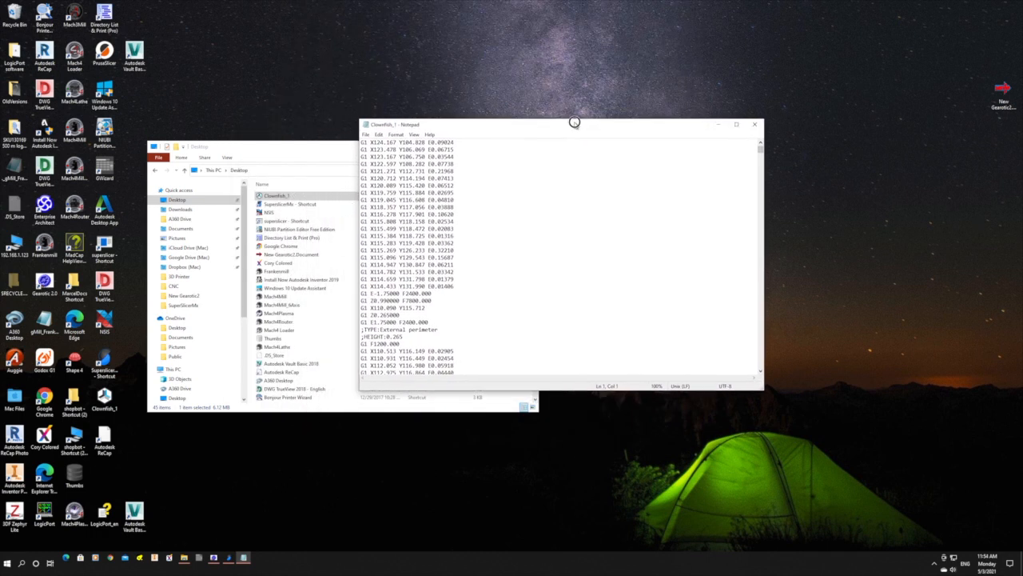
left_click(757, 125)
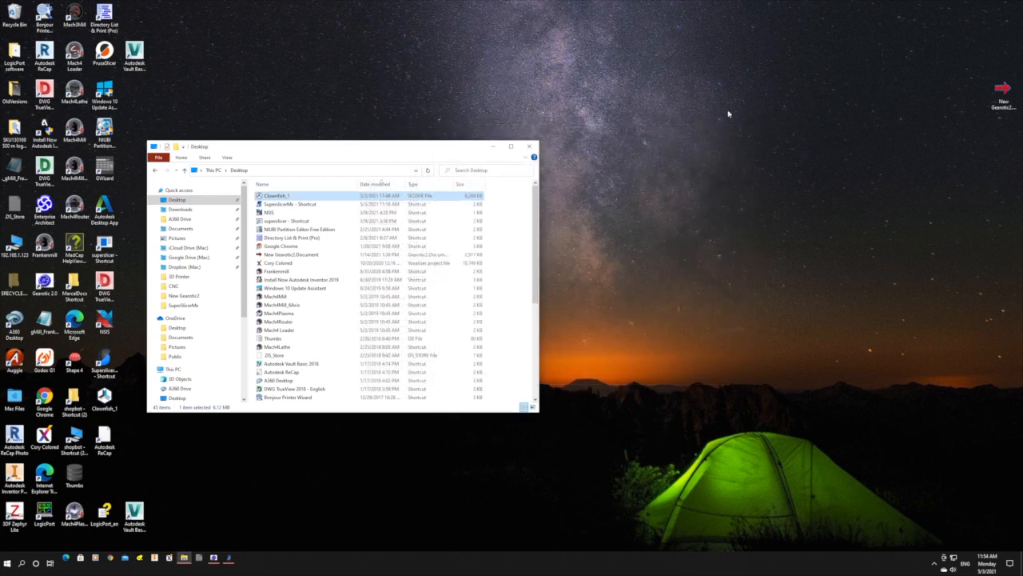
left_click_drag(357, 157, 377, 120)
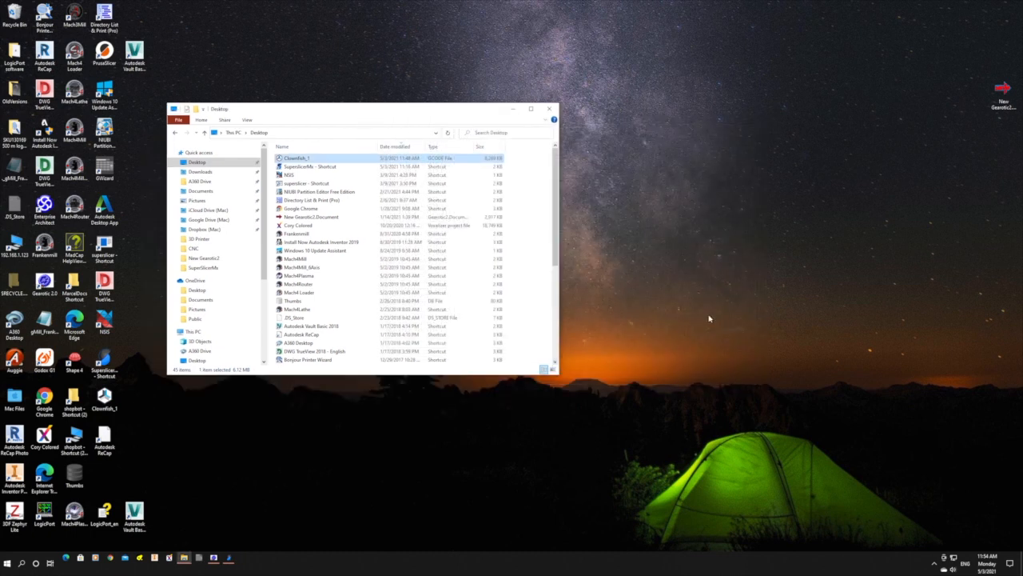
Switch to the Edge browser beside File Explorer and load the M3D Quad Crane printer's web interface at 192.168.0.92.
left_click(66, 558)
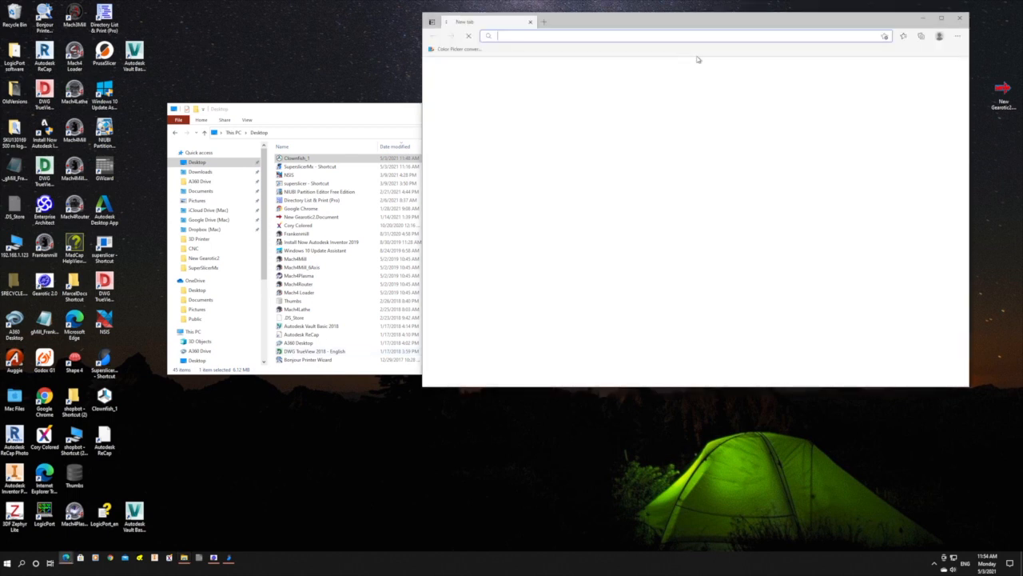
left_click_drag(781, 20, 797, 70)
left_click(583, 85)
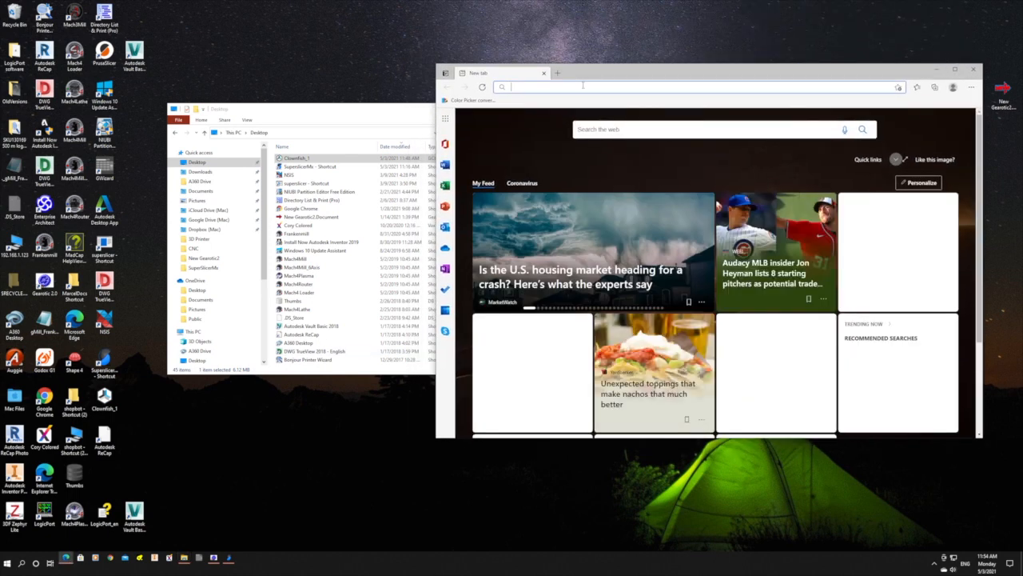
type("192.168.0.92")
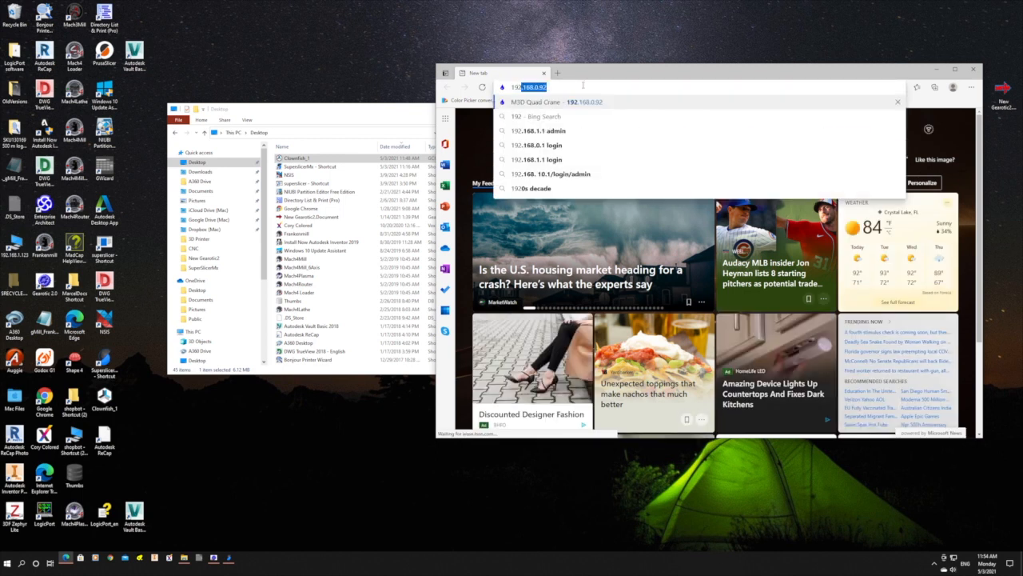
key("Return")
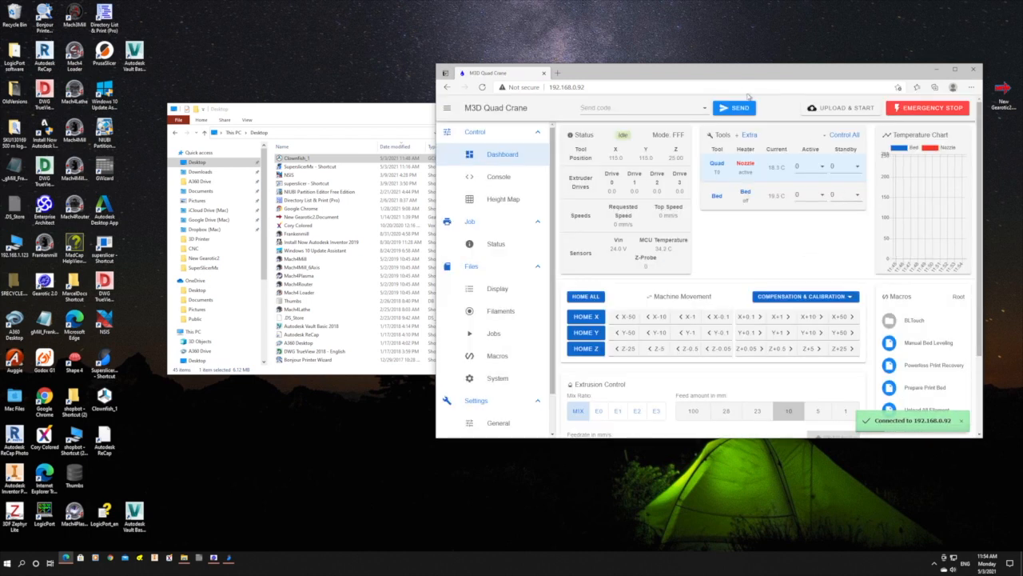
Enlarge the printer's web interface window beside File Explorer and upload and start the Clownfish_1 G-code file from the Desktop folder.
left_click_drag(750, 66, 748, 7)
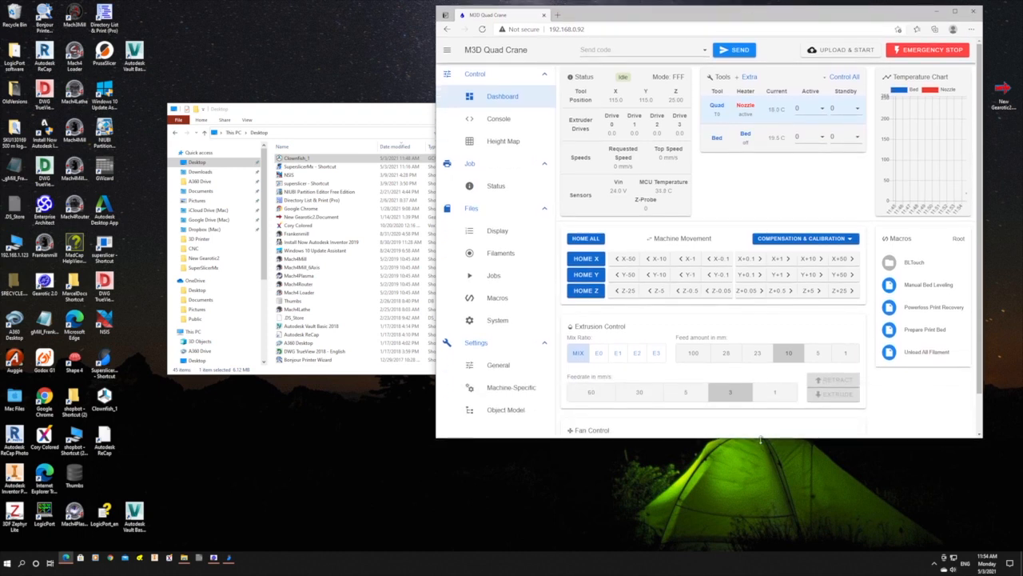
left_click_drag(760, 439, 757, 536)
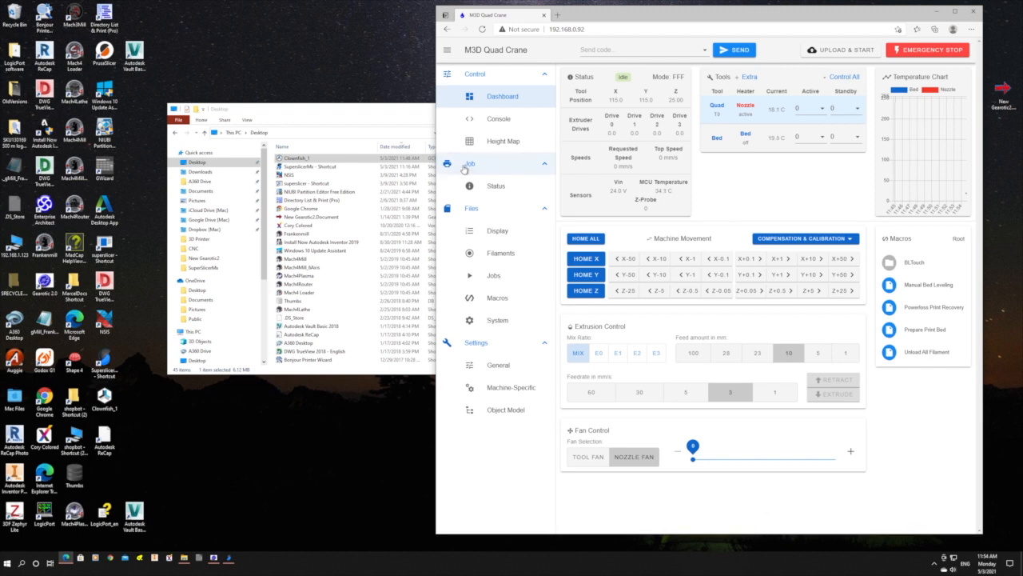
left_click_drag(296, 160, 846, 53)
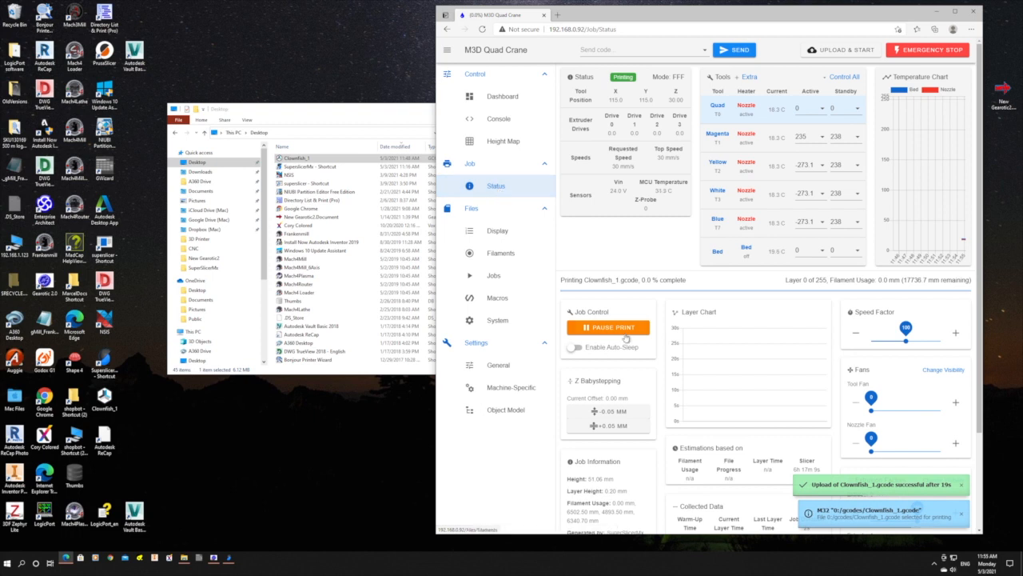
Pause and cancel the running Clownfish_1 print job and trigger the printer's emergency stop.
left_click(625, 327)
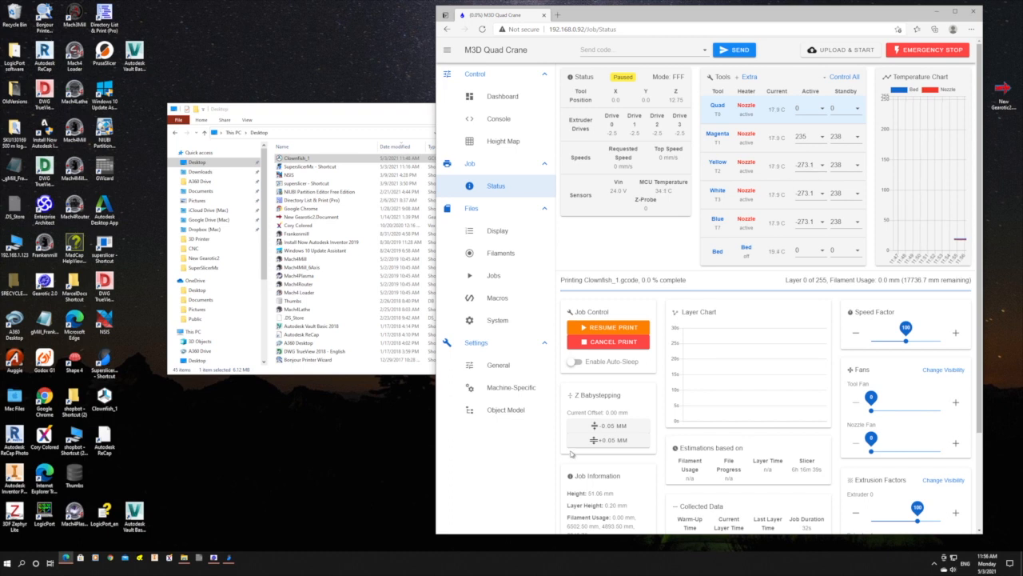
left_click(623, 344)
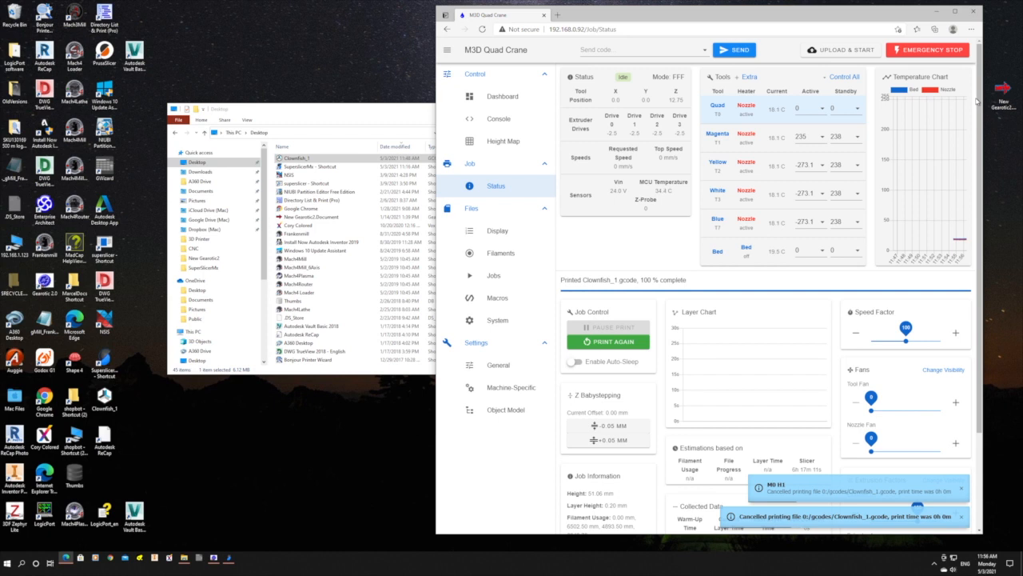
left_click(928, 50)
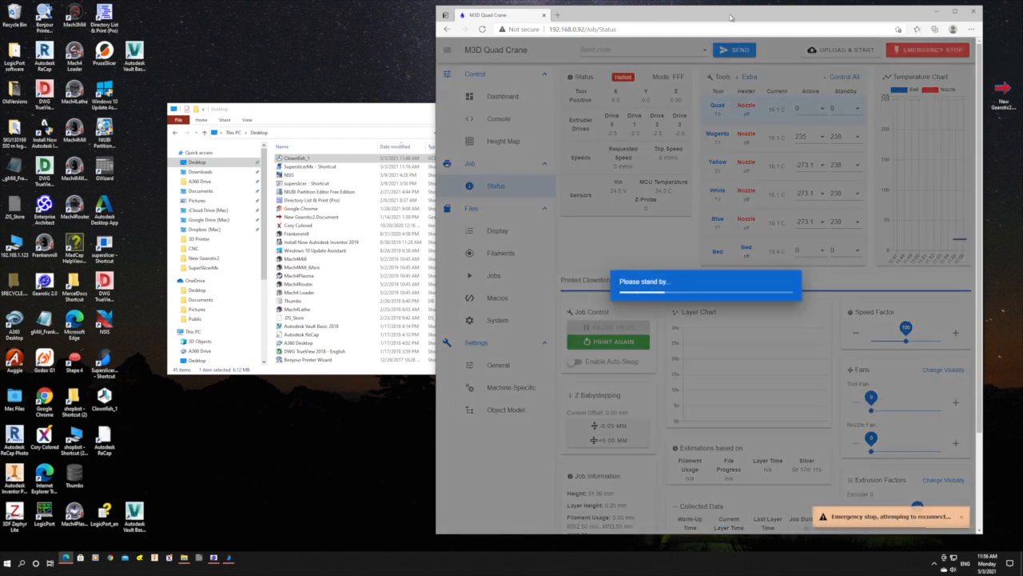
Close the printer's web interface and switch to SuperSlicerMx to show the sliced clownfish and its wipe tower.
left_click(974, 11)
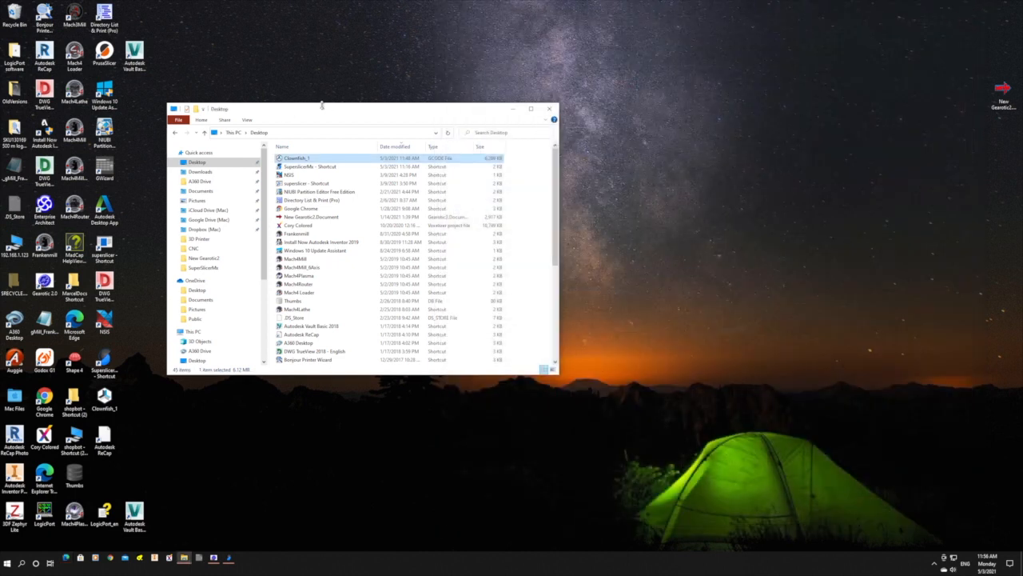
left_click(228, 556)
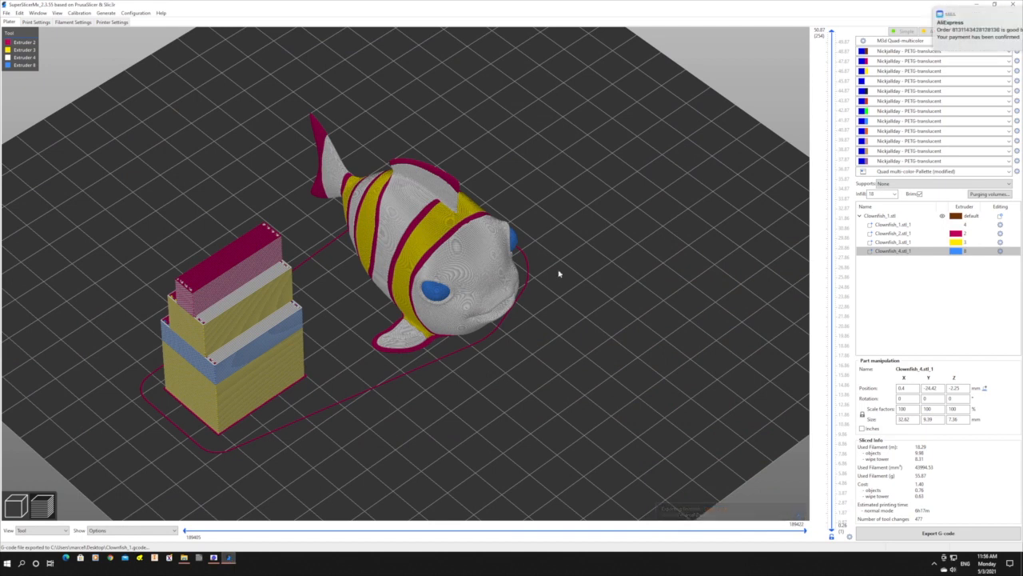
mouse_move(457, 254)
left_mouse_down()
mouse_move(447, 276)
mouse_move(455, 254)
left_mouse_up()
scroll(455, 254, "down", 5)
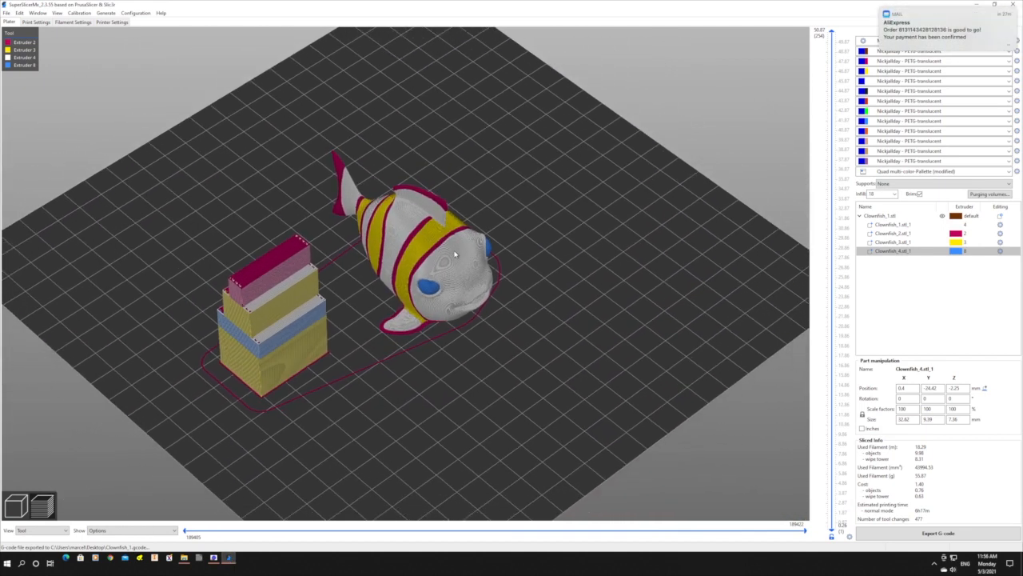